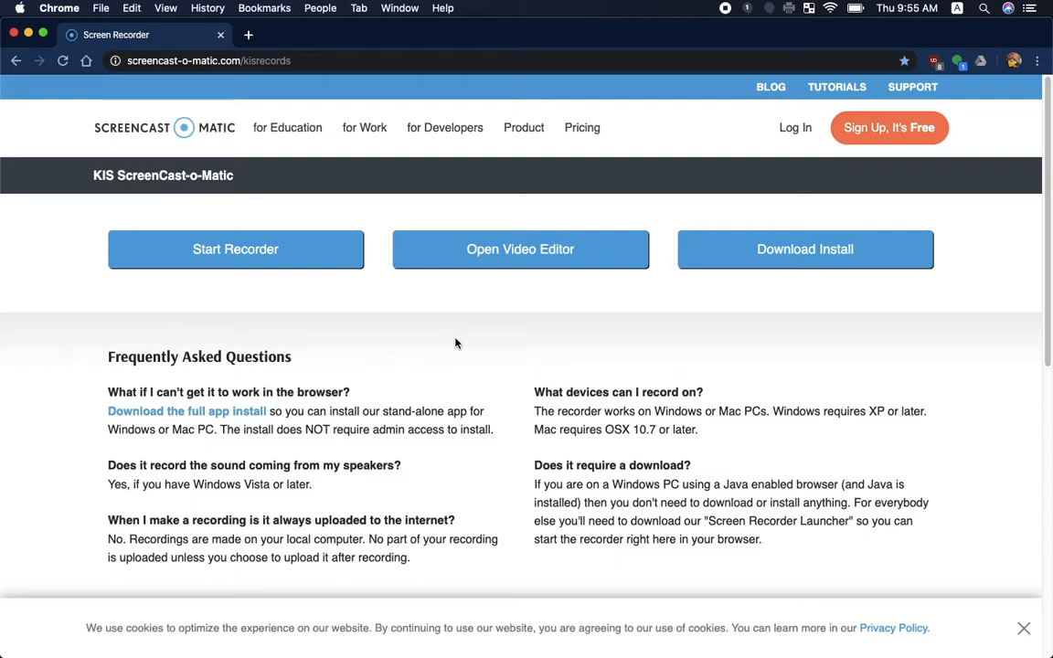
Bring the ScreenCast-o-Matic Google Docs window to the front and look over the Getting Started guide's introduction
key("ctrl+Up")
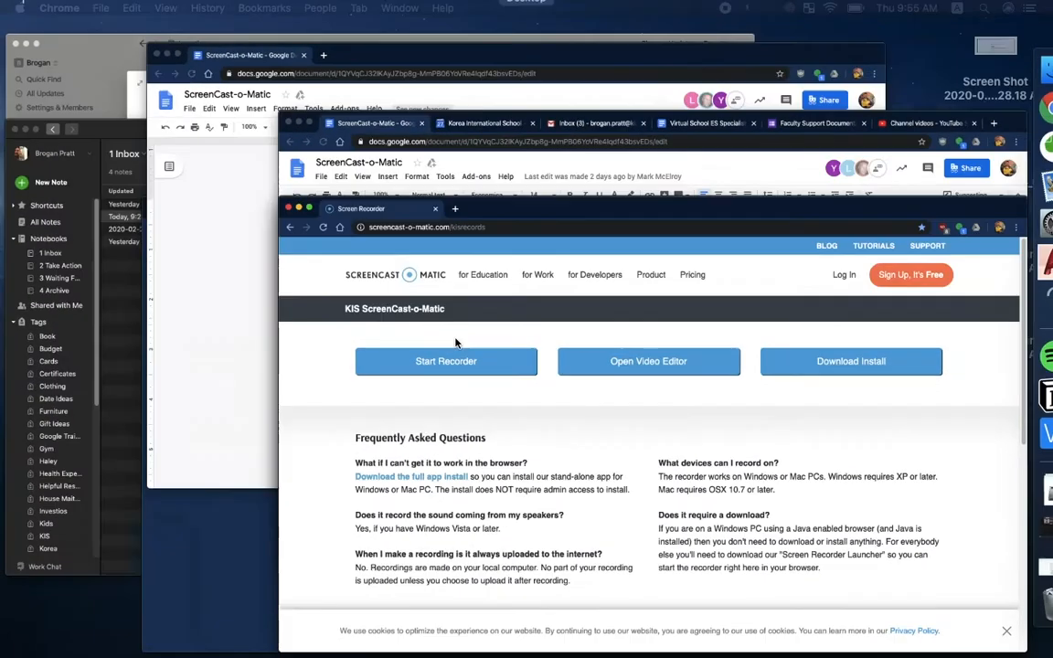
left_click(481, 193)
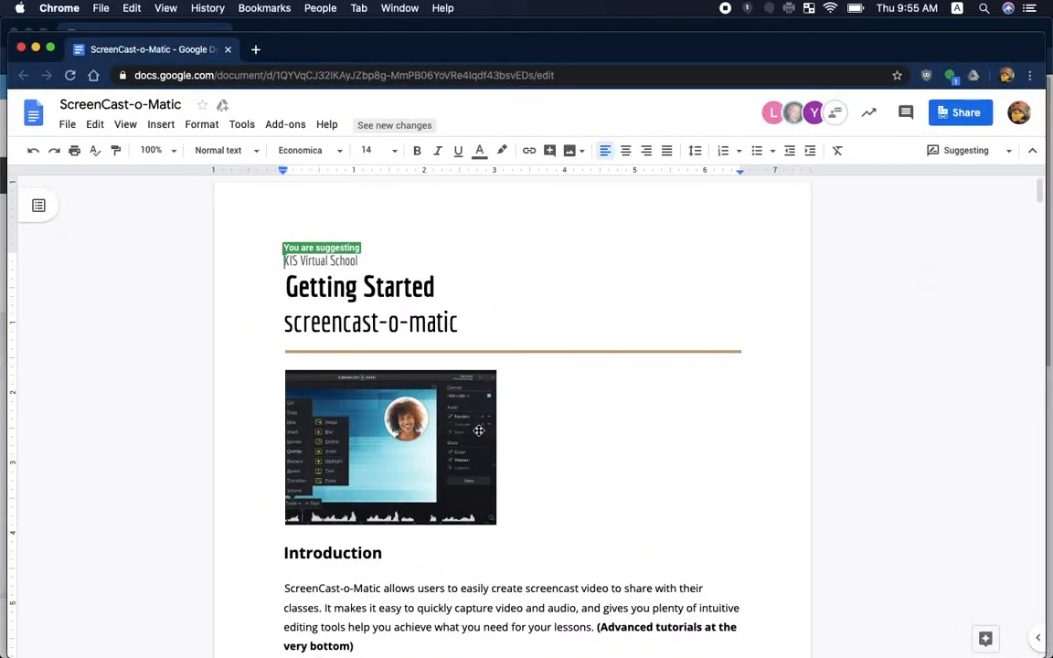
scroll(599, 414, "down", 3)
scroll(603, 393, "up", 2)
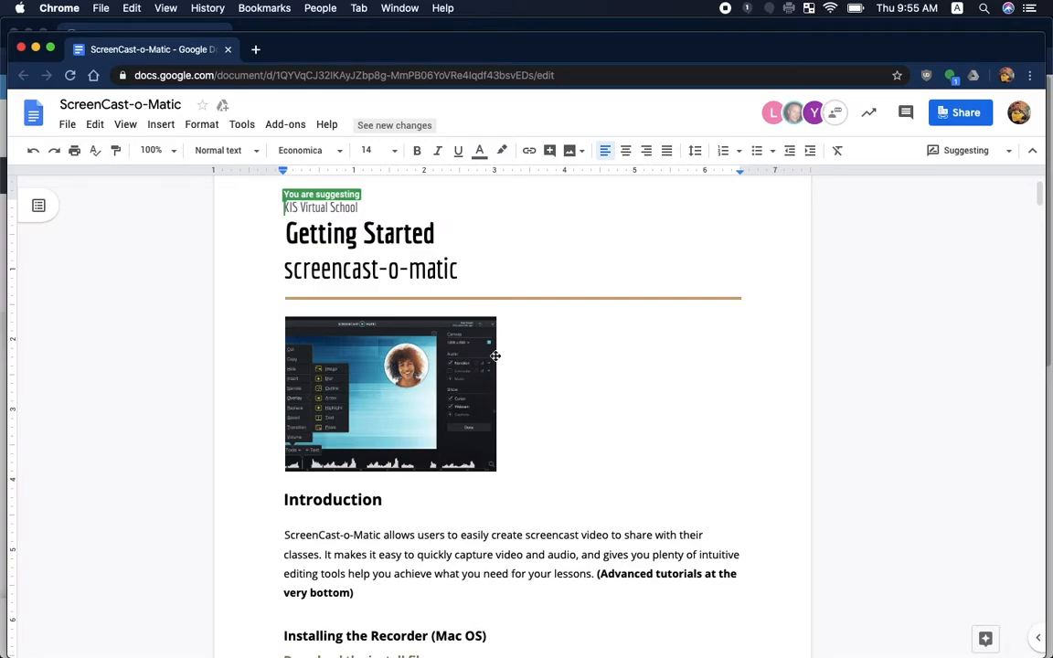
Return to the KIS ScreenCast-o-Matic page and launch the screen recorder
key("ctrl+Up")
left_click(719, 475)
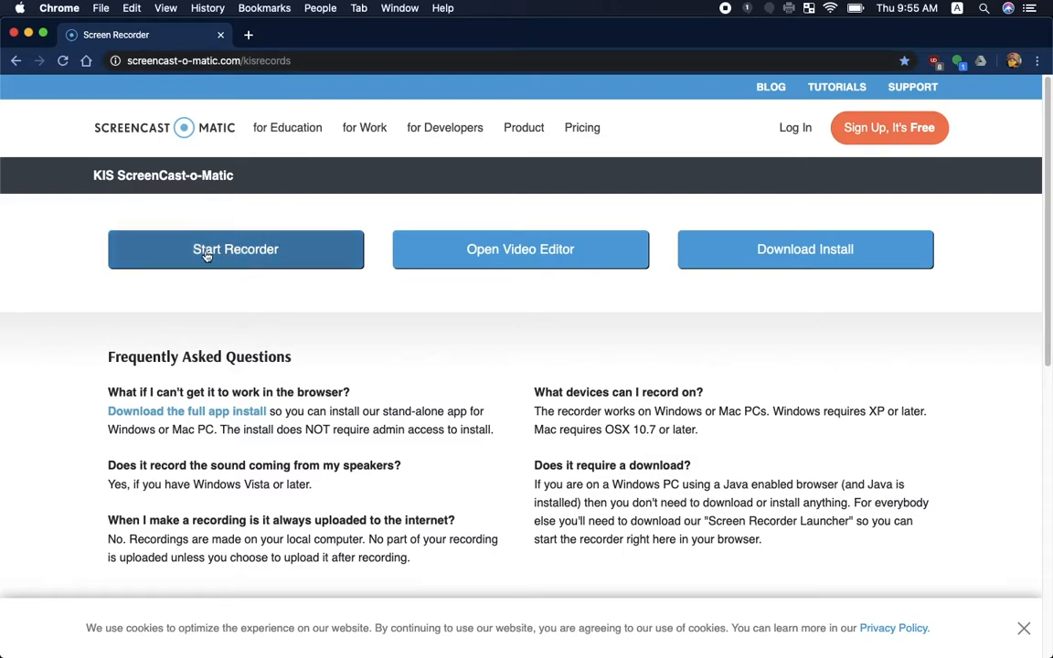
left_click(268, 257)
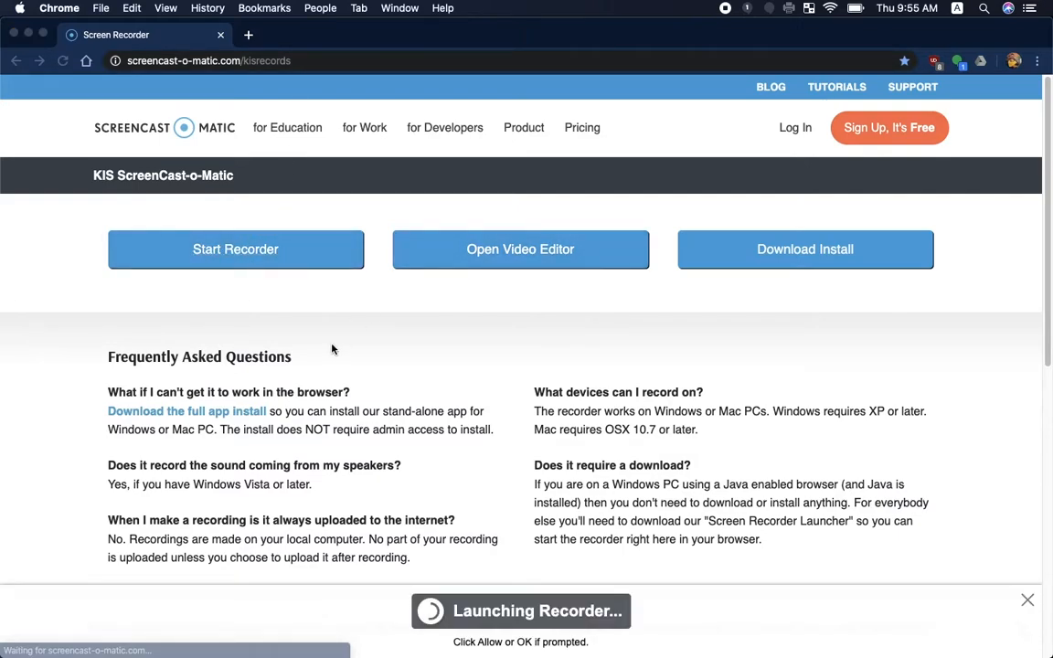
left_click(600, 166)
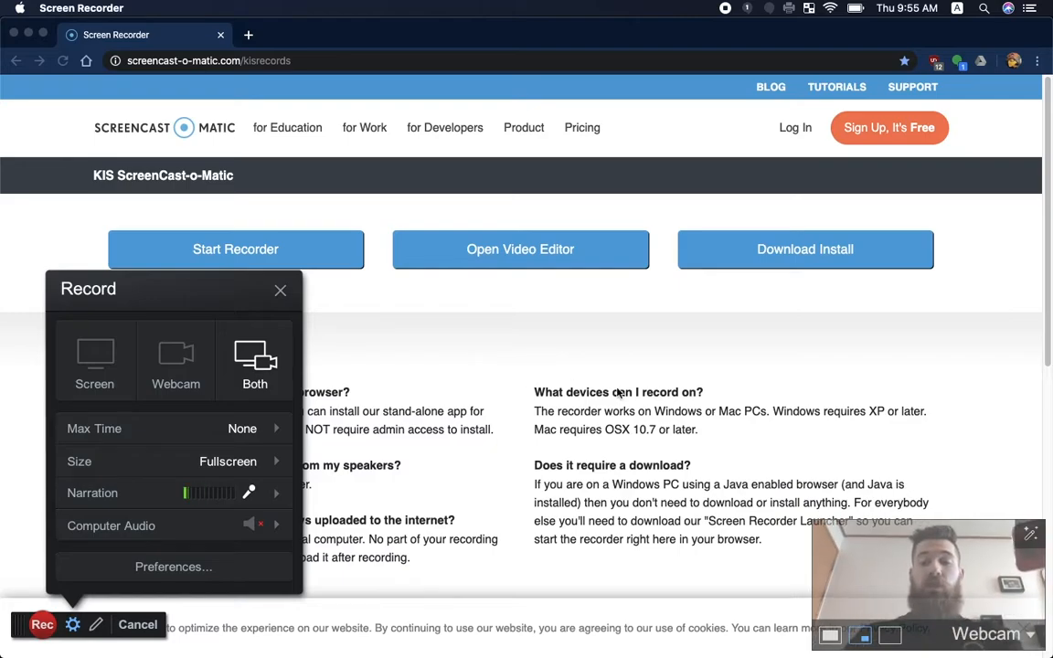
Try the Screen and Webcam recording modes, then set the recorder to Both with the size at Fullscreen
left_click(97, 366)
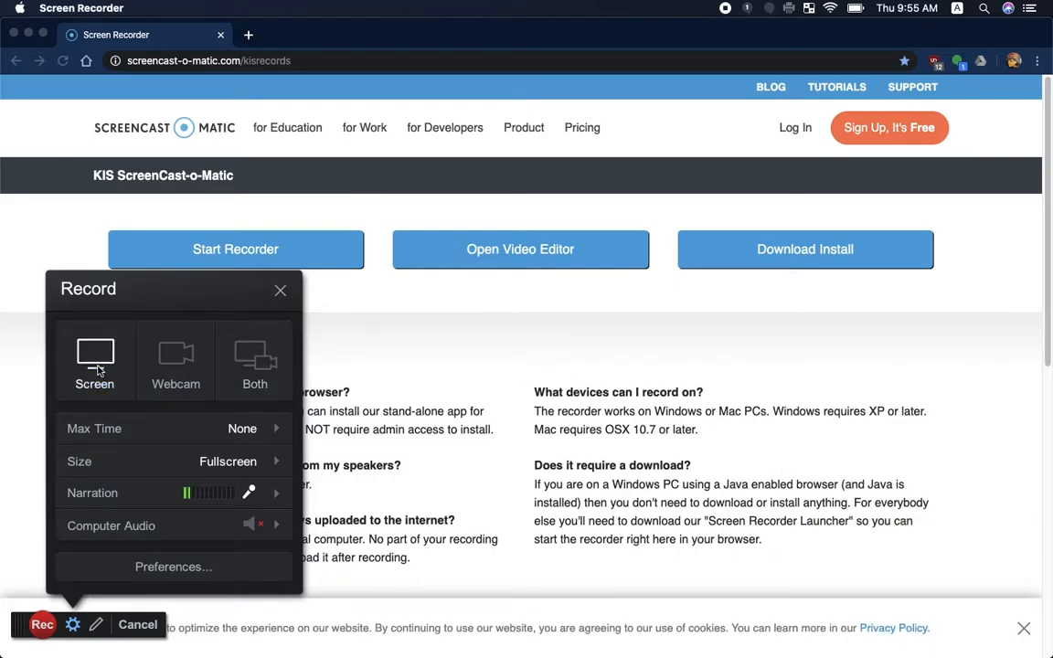
left_click(183, 370)
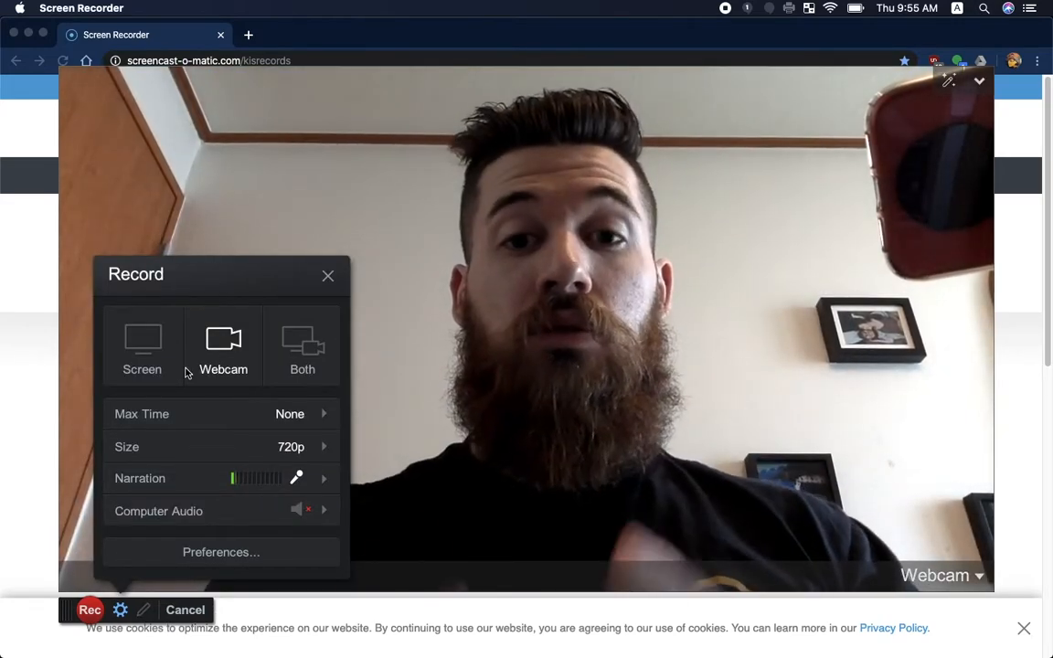
left_click(293, 346)
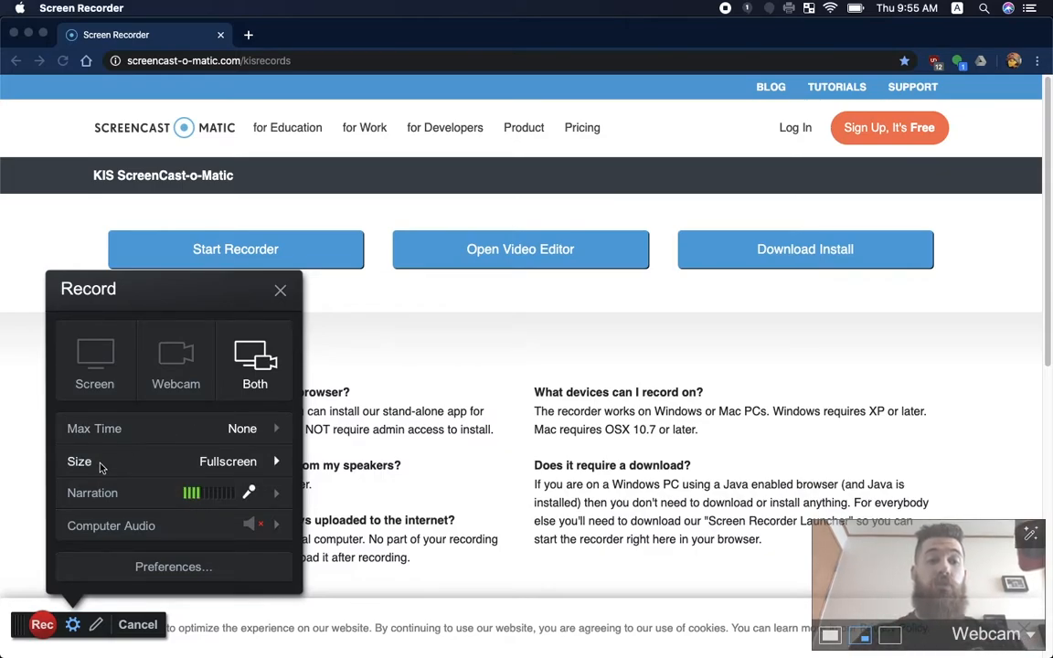
left_click(264, 462)
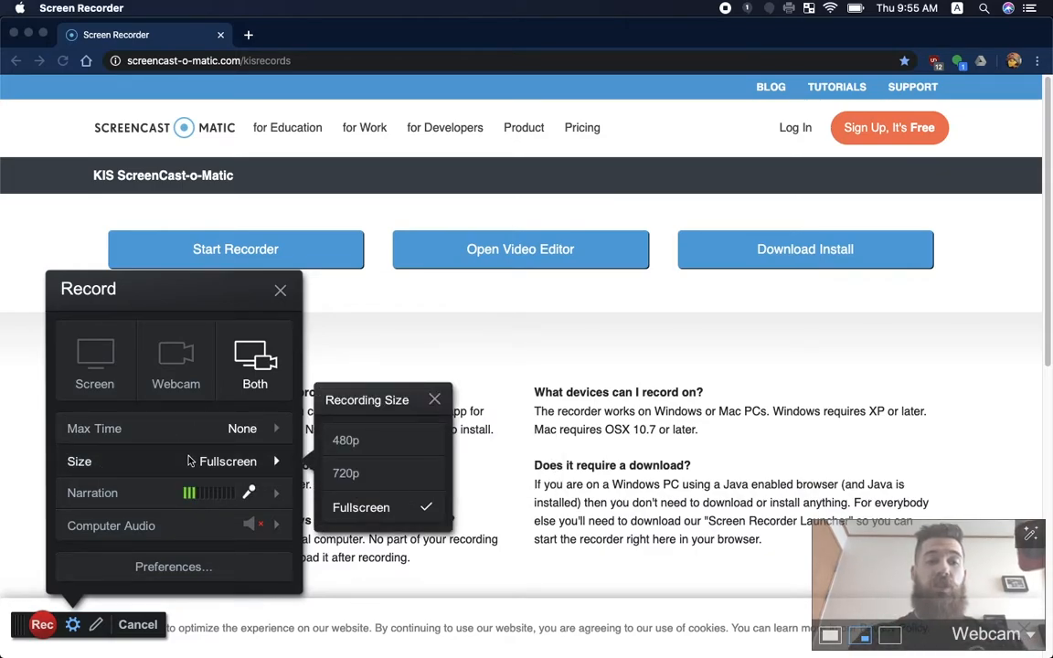
left_click(341, 508)
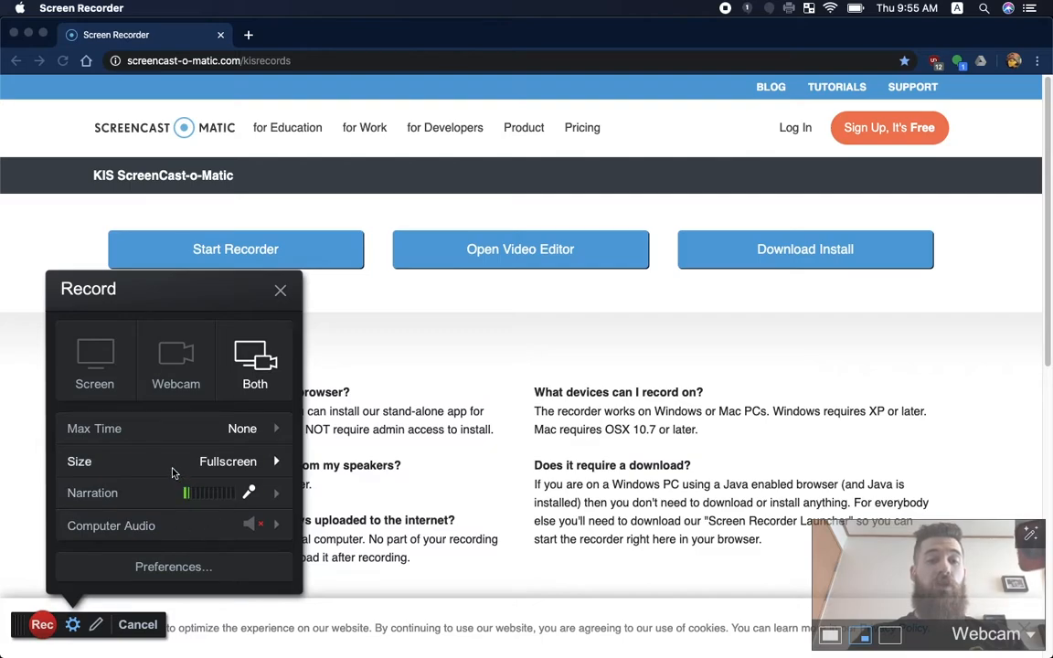
Choose the Built-in Microphone for narration and view the computer audio setup without adding the capture filter
left_click(220, 492)
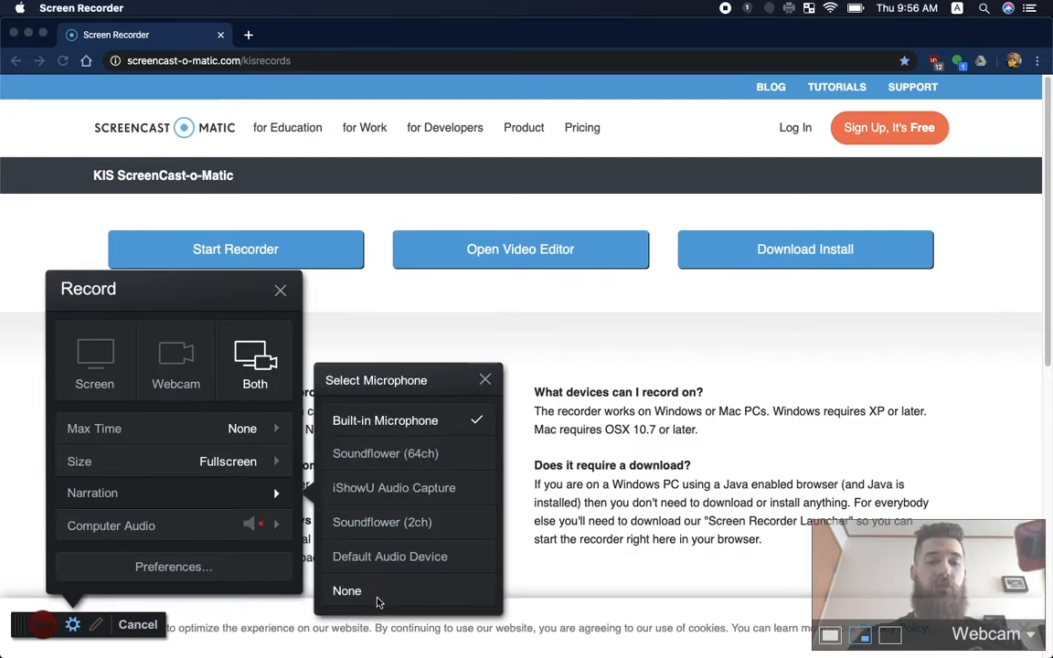
left_click(409, 423)
left_click(543, 467)
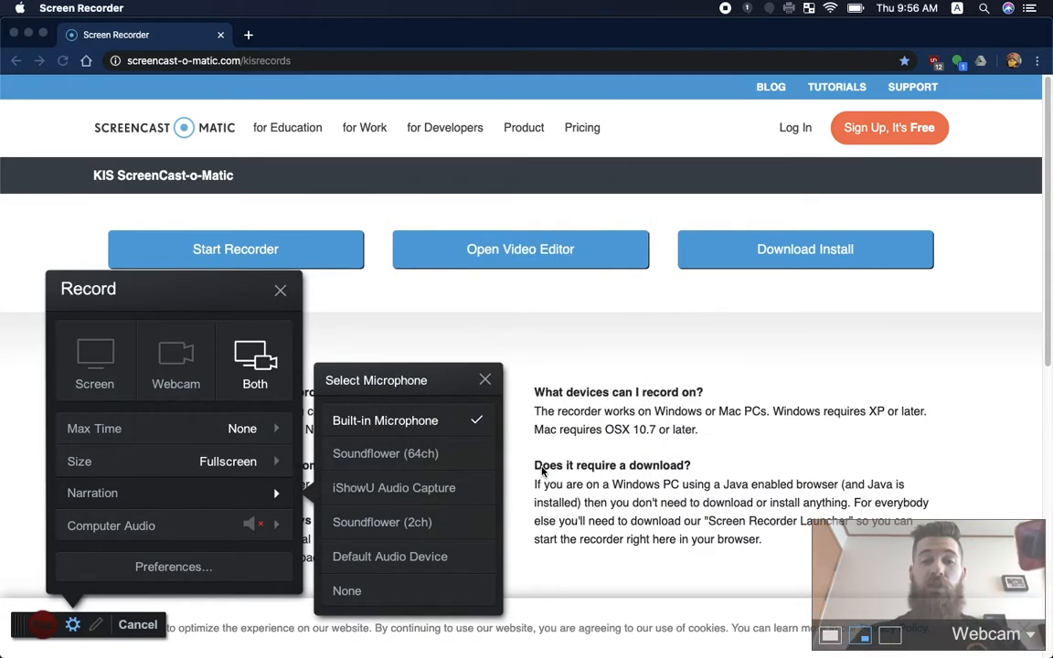
left_click(485, 381)
left_click(217, 523)
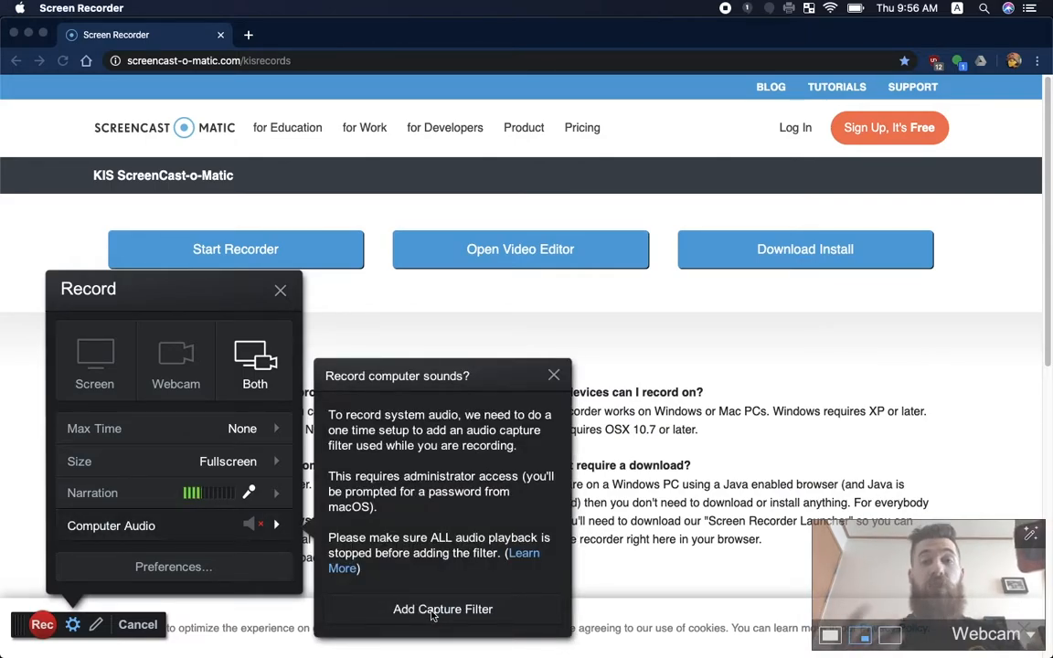
left_click(556, 375)
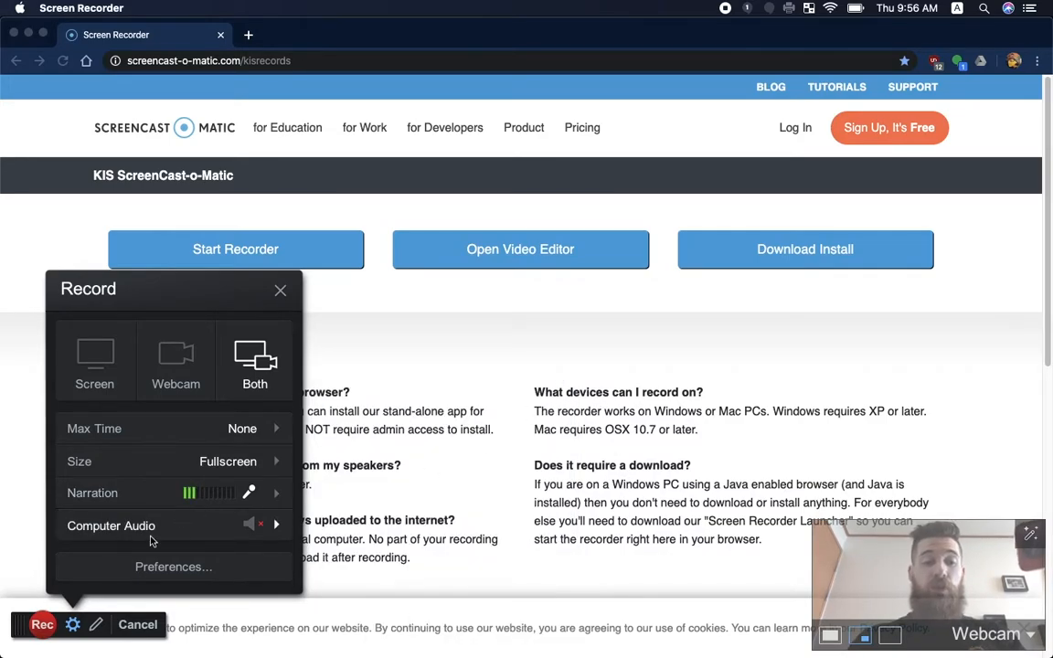
Start recording the screen and webcam, and open a new browser tab
left_click(42, 624)
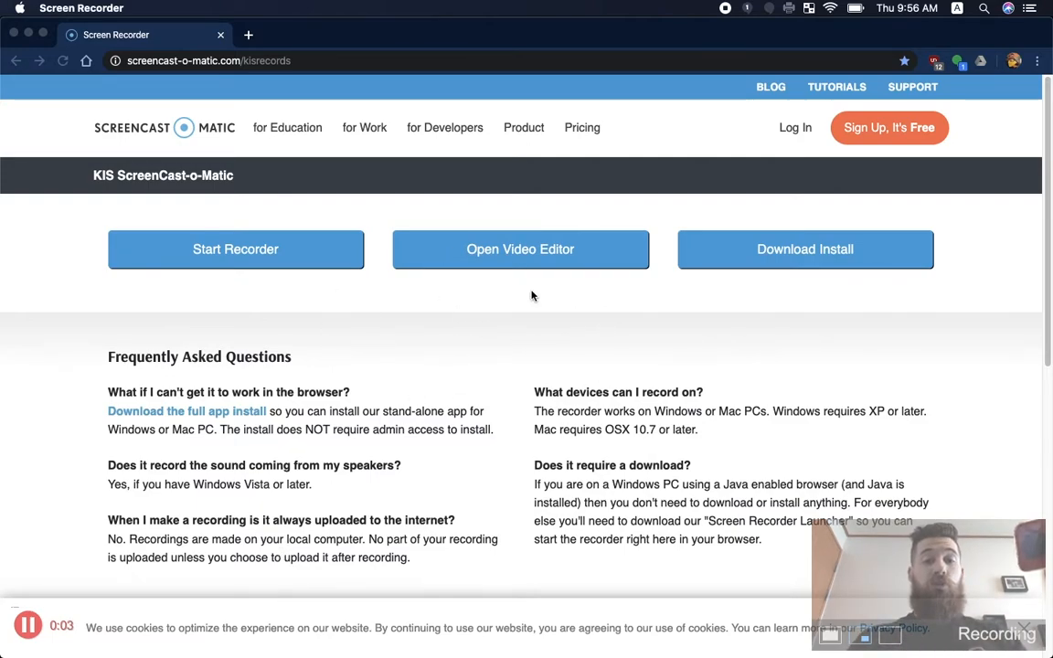
left_click(255, 35)
left_click(249, 36)
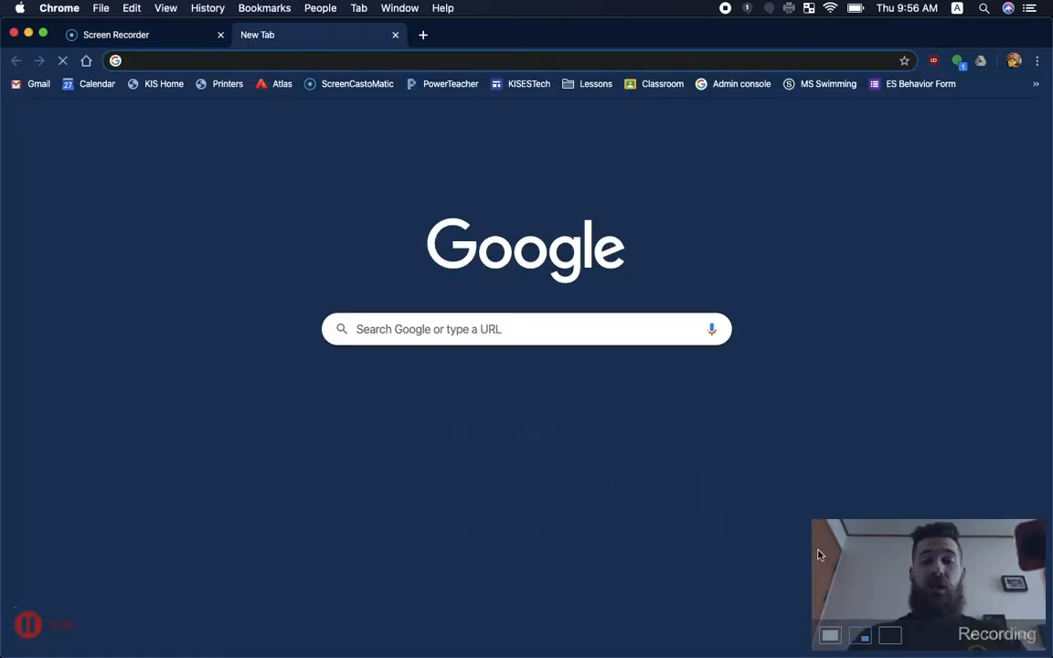
Enlarge the webcam picture to the full view during the recording, and return it to the small corner view
left_click(829, 635)
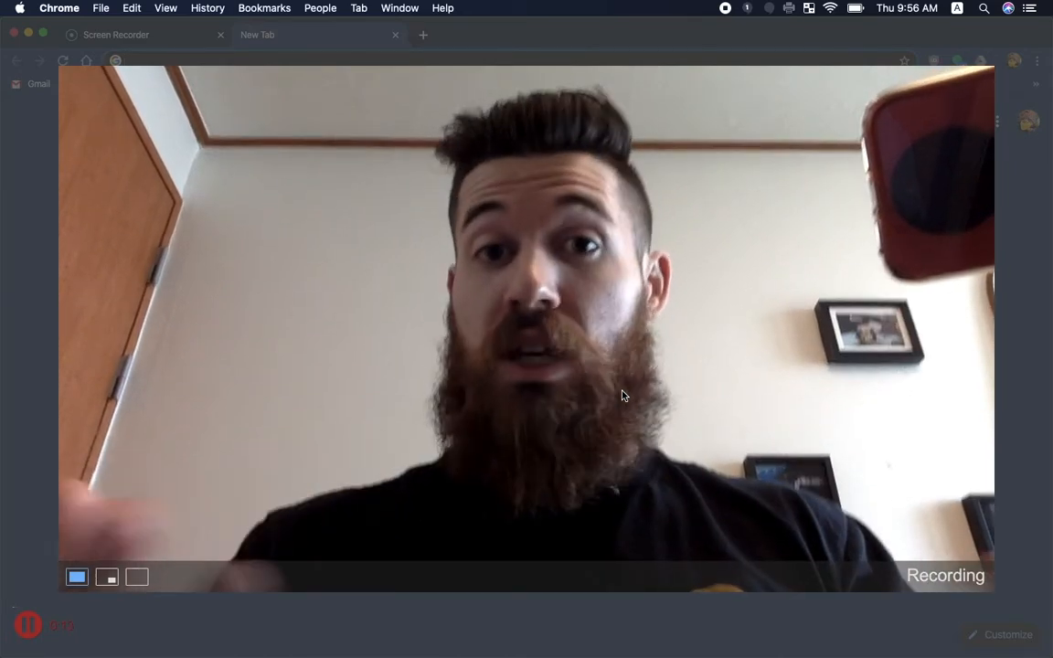
left_click(107, 576)
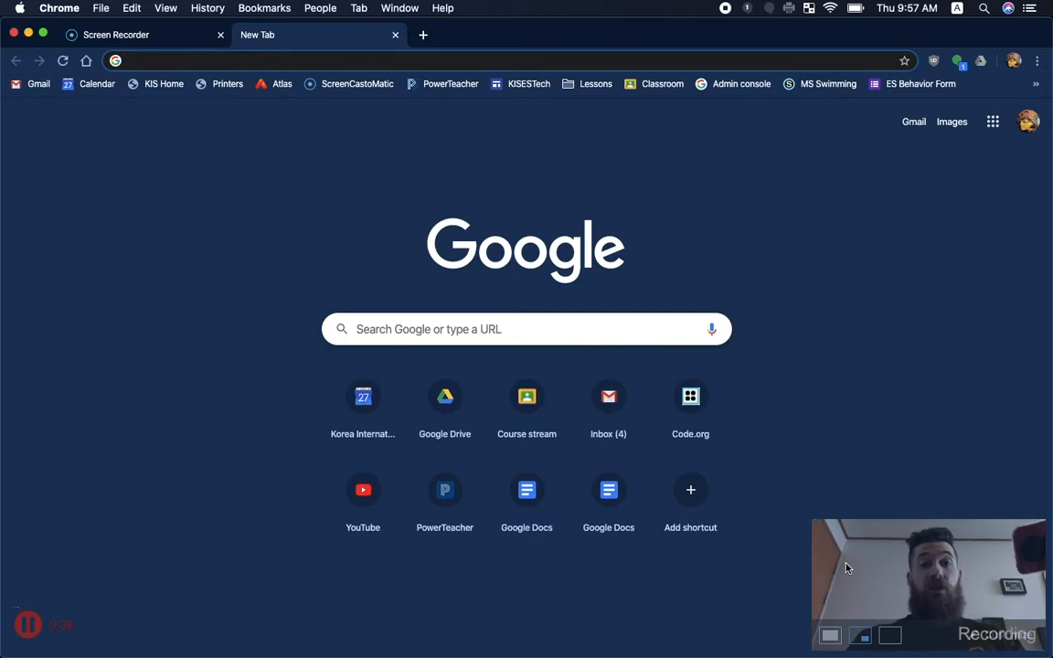
Pause and finish the recording, and continue to its Save / Upload options
left_click(28, 627)
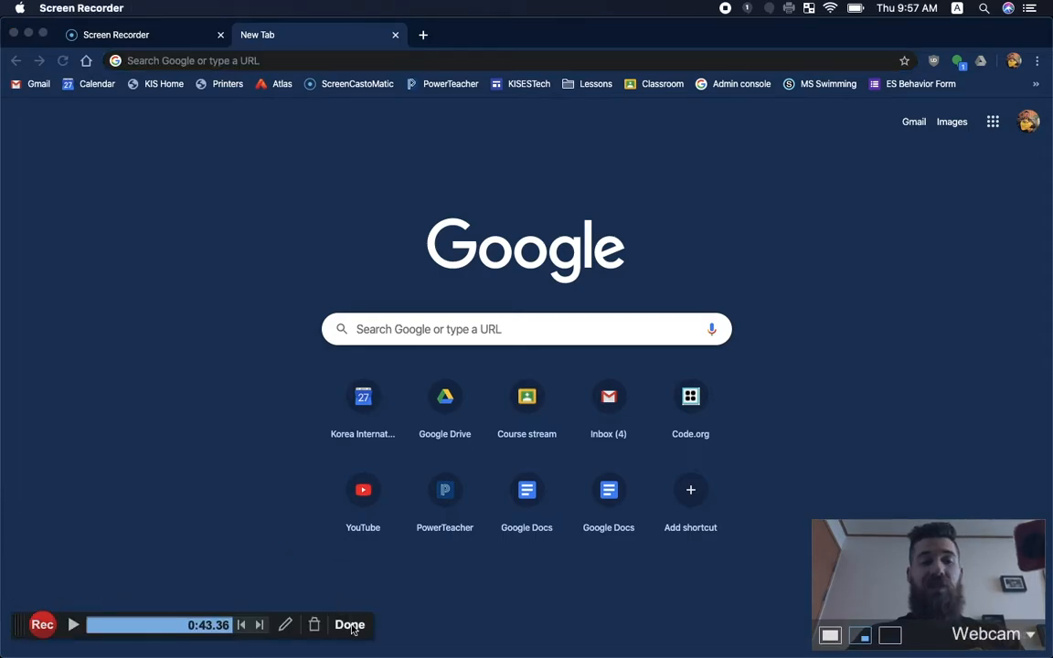
left_click(349, 624)
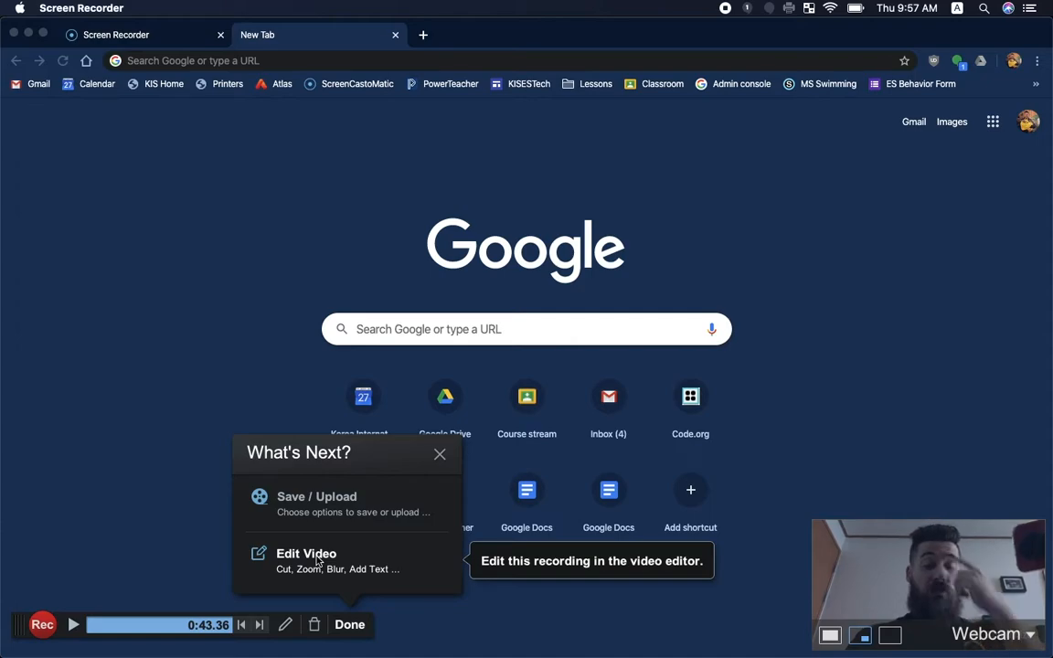
left_click(321, 508)
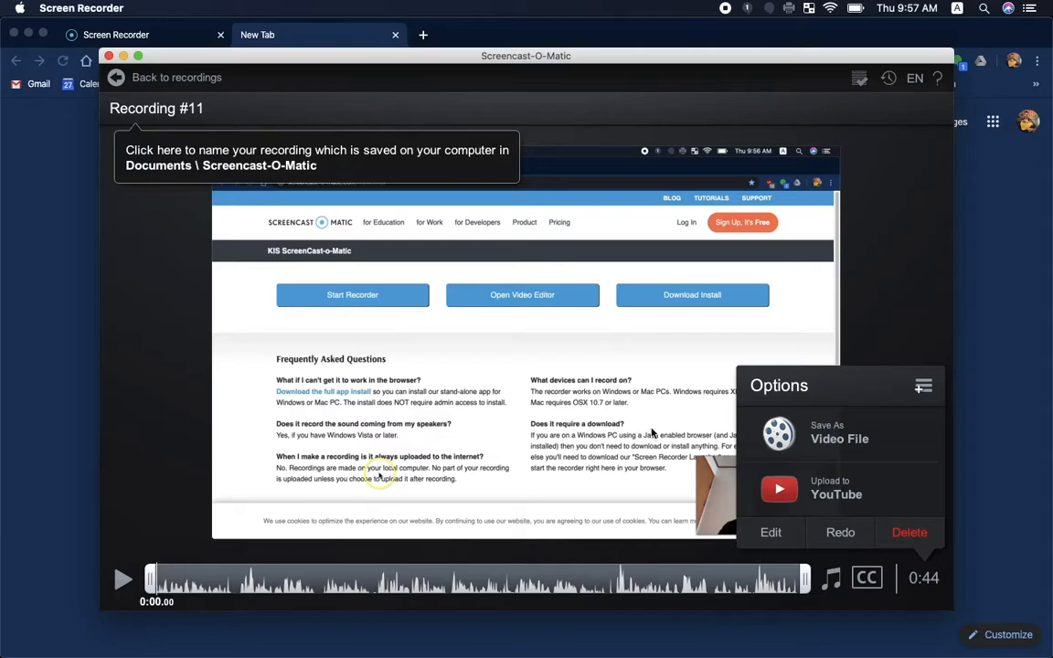
Open the YouTube upload options for the recording and set the title to "How to Use ScreeenCastOMatic"
left_click(742, 470)
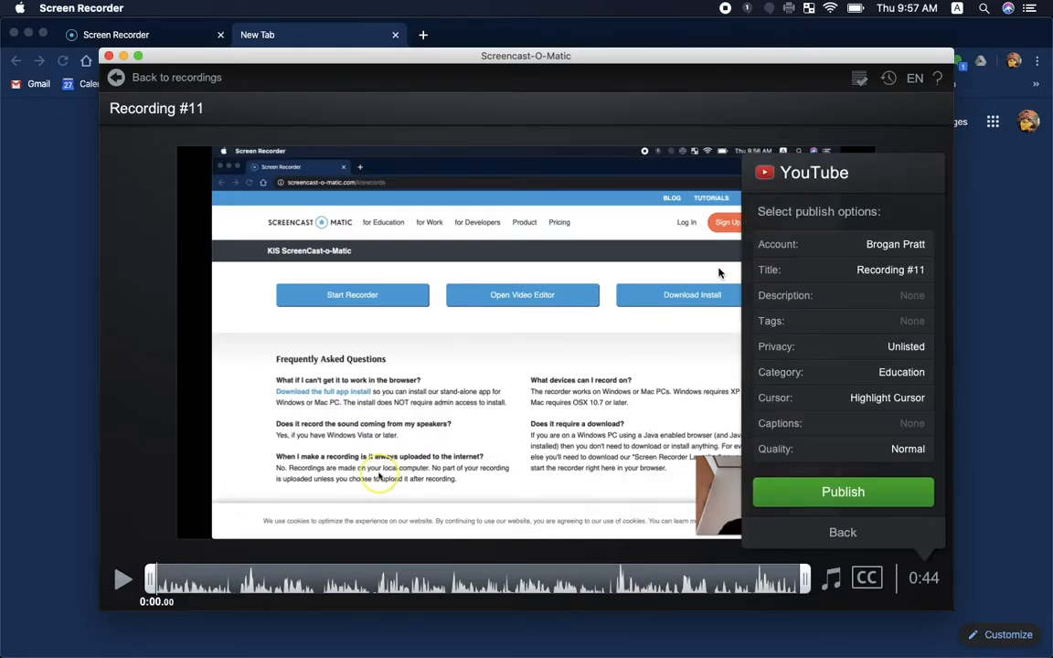
left_click(875, 270)
type("How")
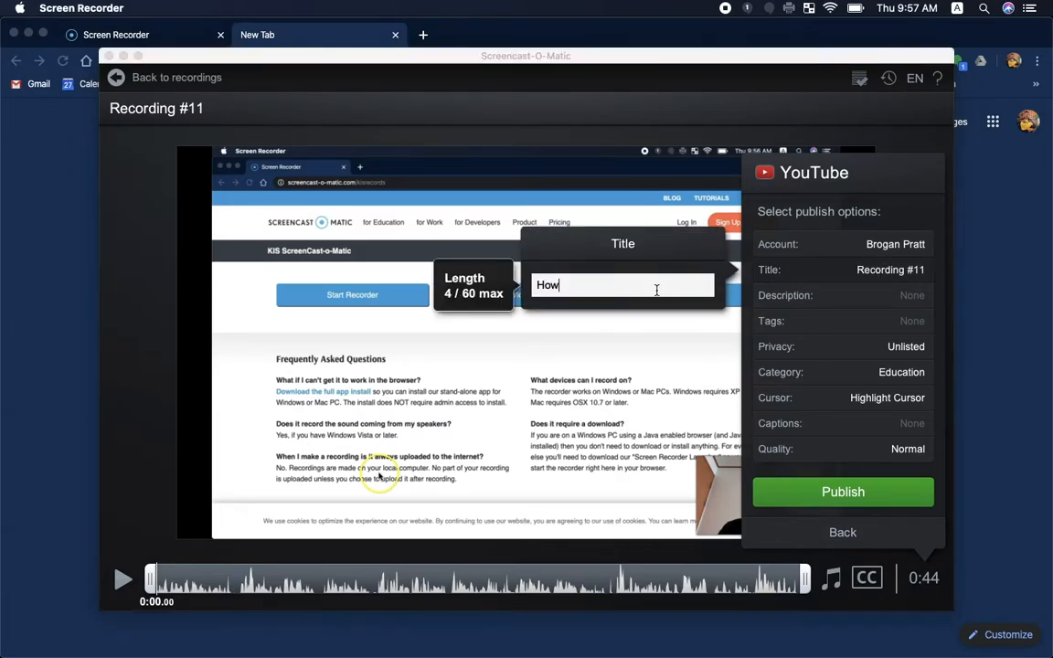
type(" to Use ScreeenCastOMatic")
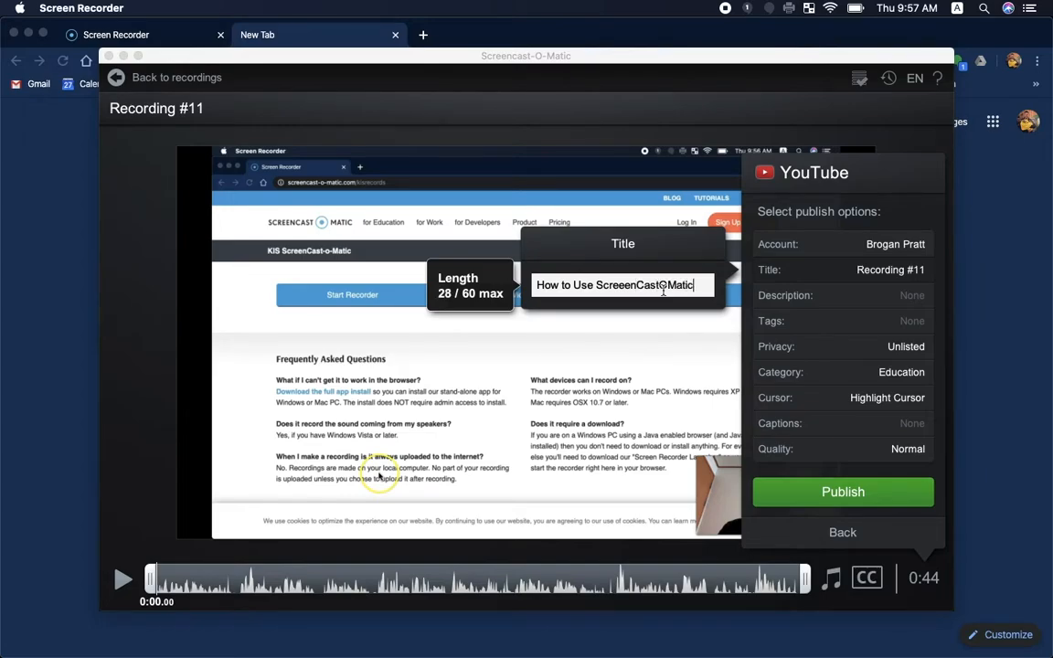
left_click(833, 278)
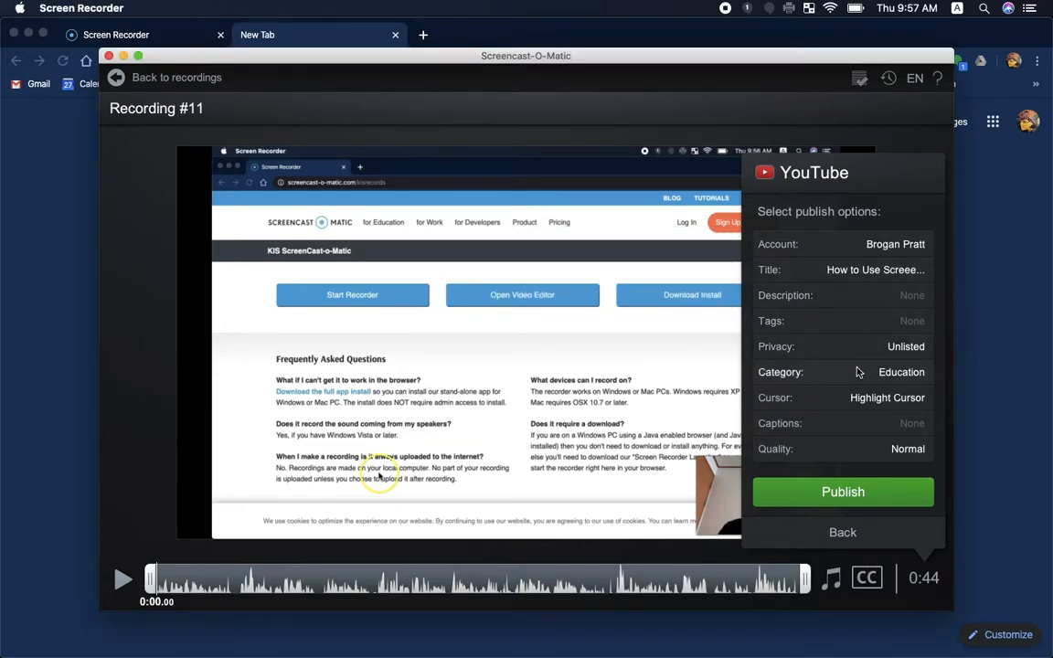
View the privacy choices for the YouTube upload, leave it Unlisted, and go back to the publishing options
left_click(821, 357)
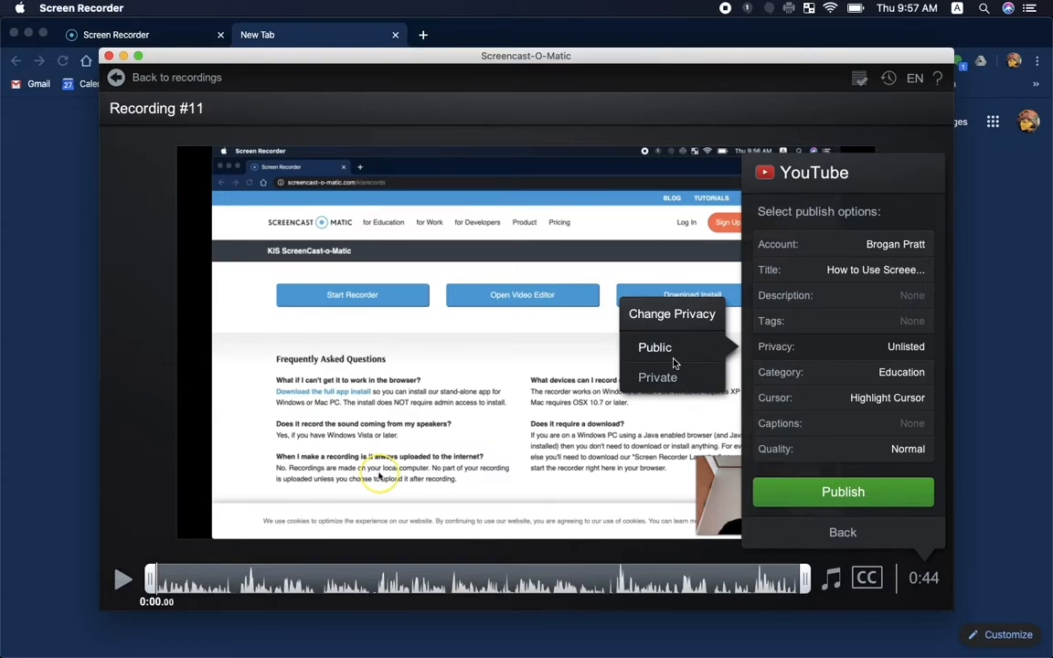
left_click(850, 347)
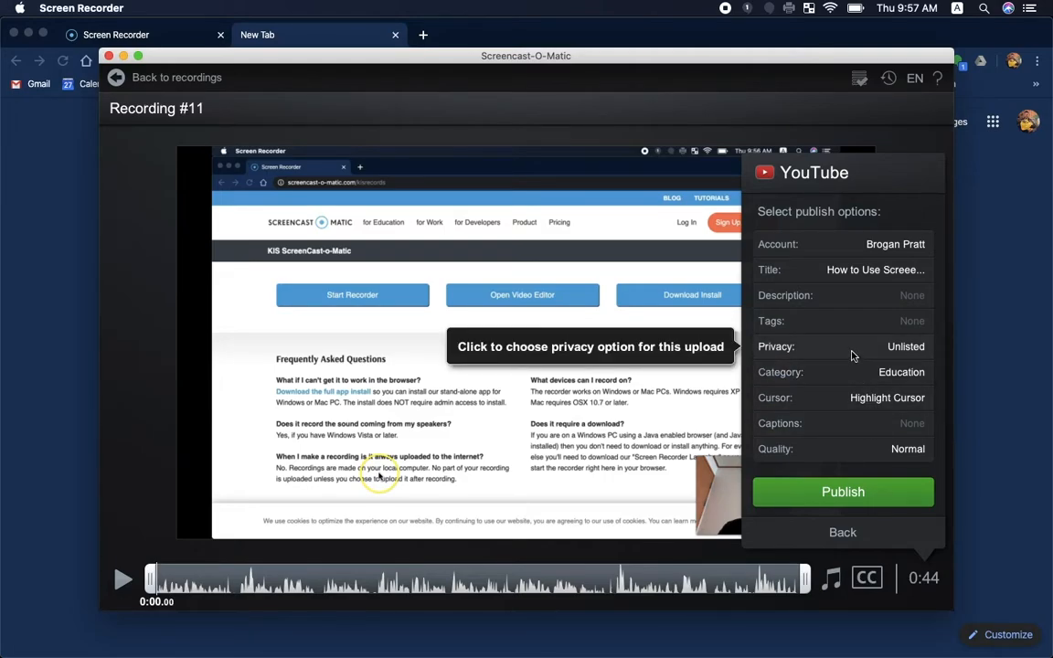
left_click(840, 532)
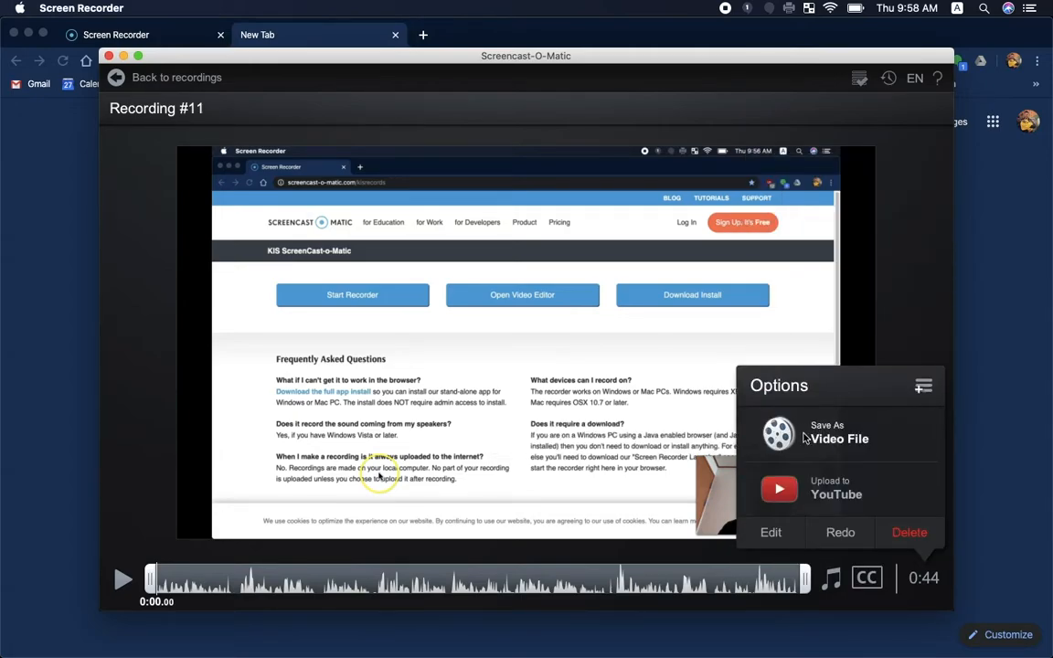
Publish the recording as an MP4 video file with the filename "Renamed" in the Downloads folder
left_click(804, 438)
left_click(886, 346)
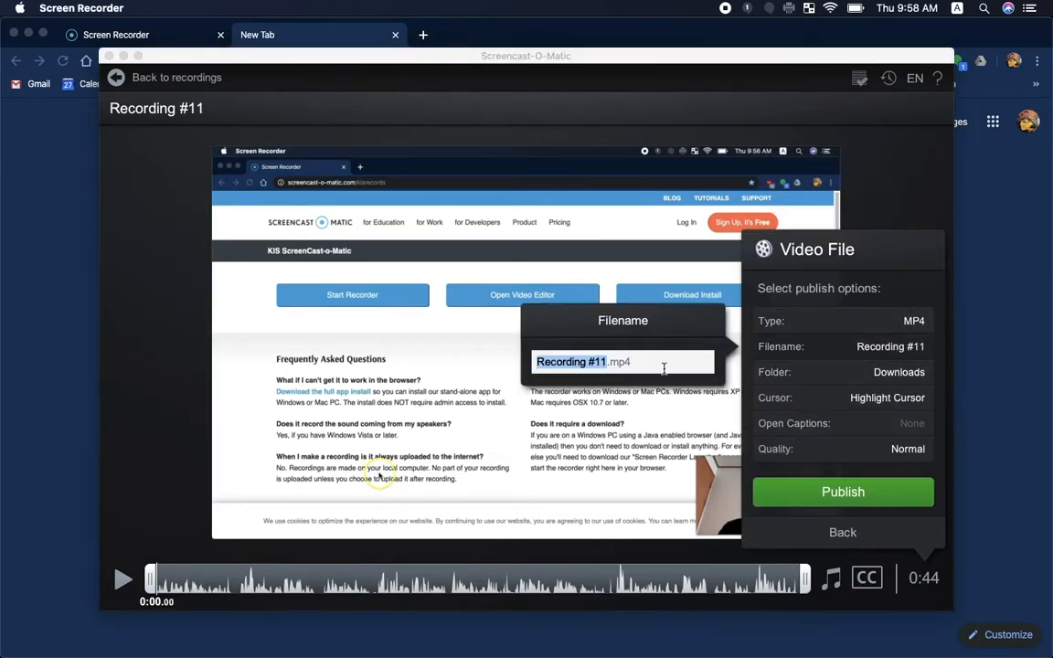
type("Renamed")
key("Return")
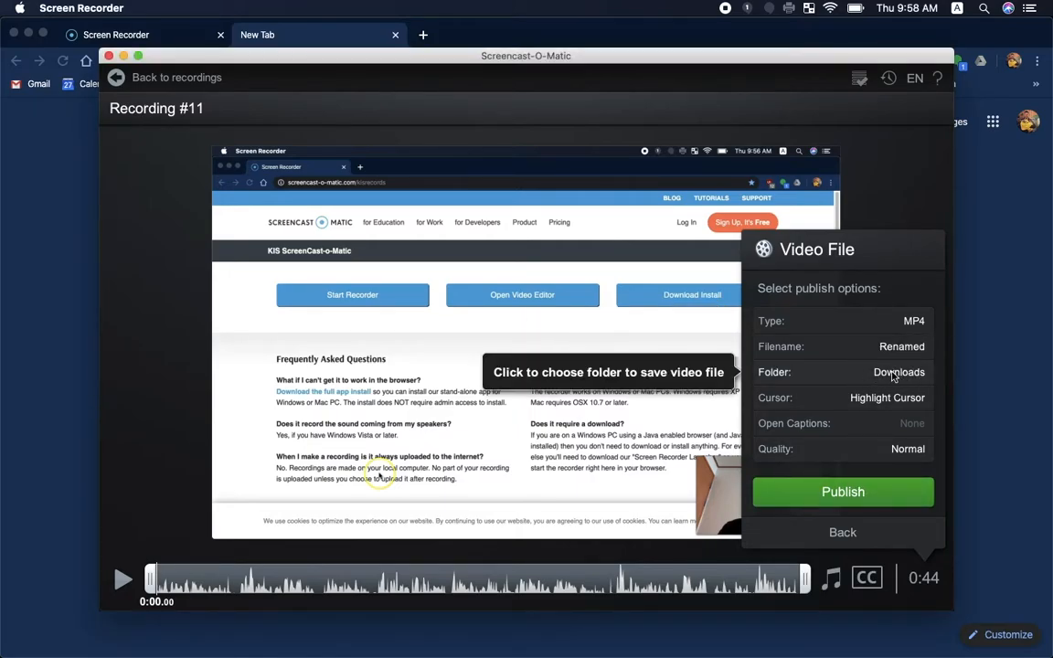
left_click(840, 491)
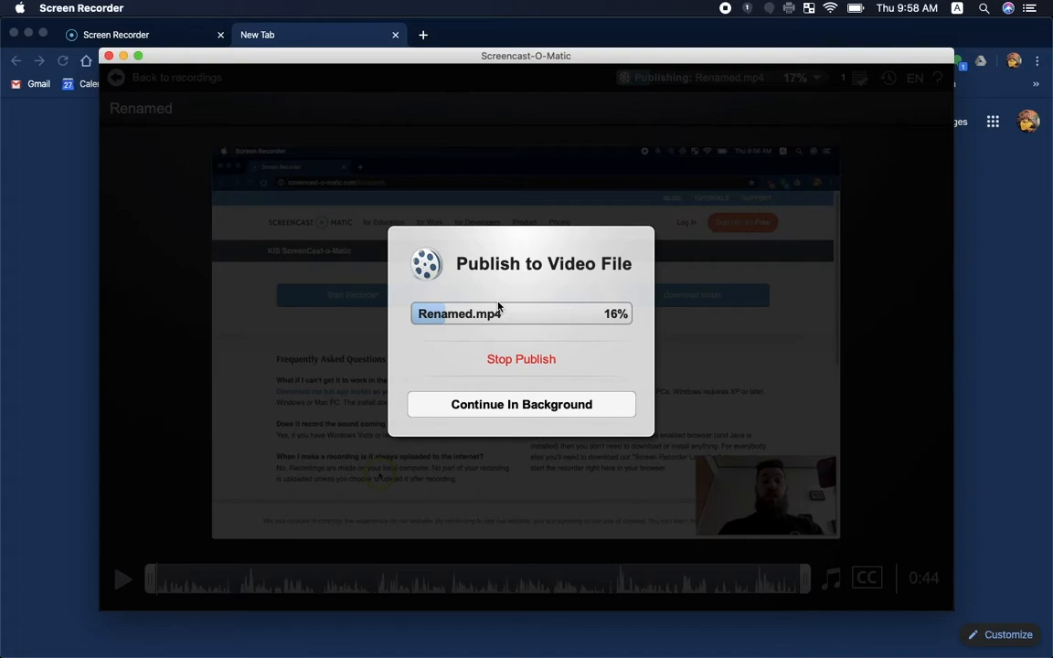
Switch to the browser and open Google Drive in the new tab
left_click(75, 251)
type("drive")
key("Return")
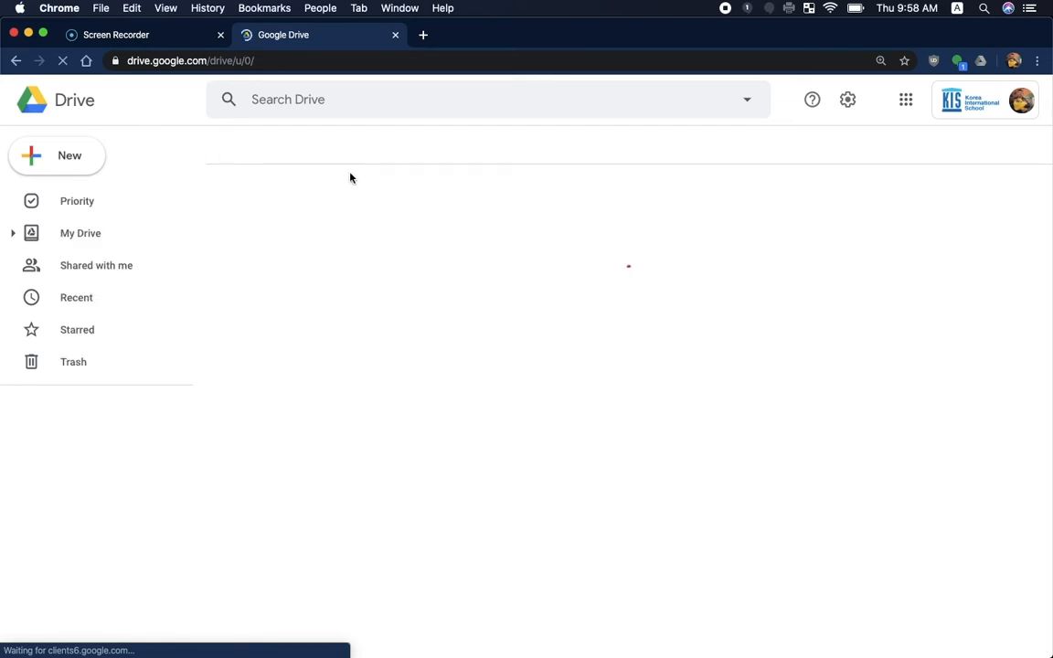
Create a Google Drive folder named "Uploads for Virtual School" and open it
left_click(52, 156)
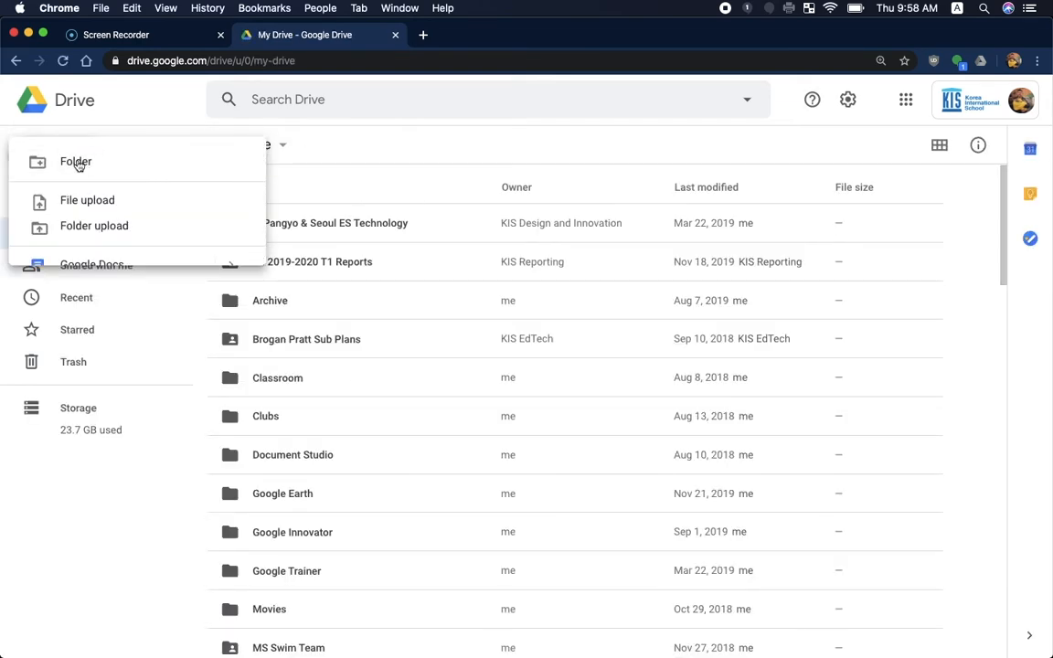
left_click(72, 163)
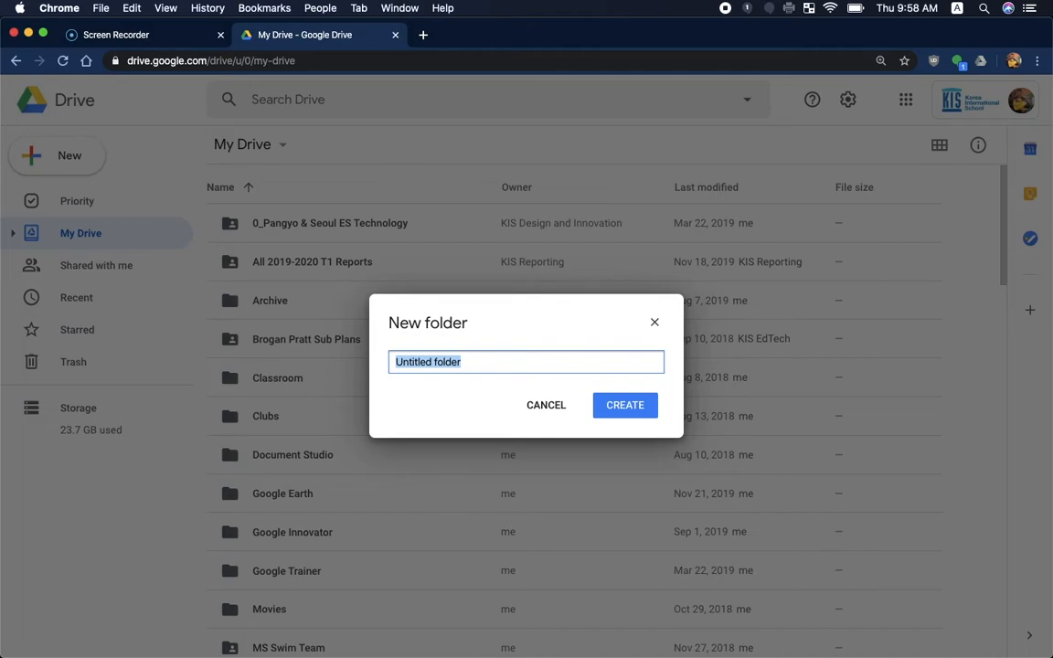
type("Uplaods for Virt")
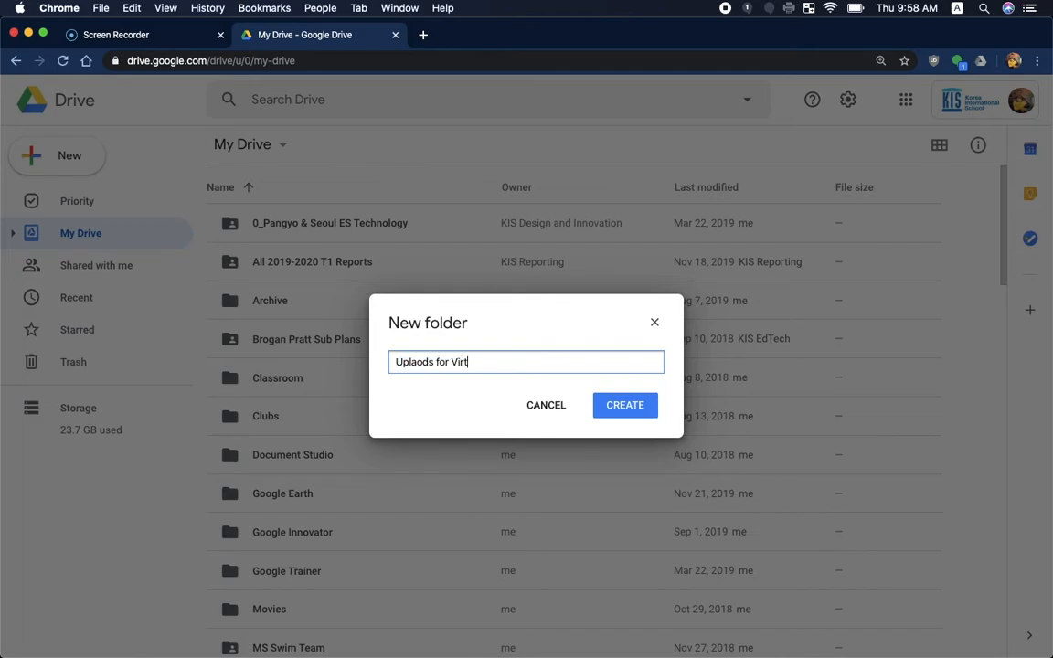
type("ual School")
left_click(423, 363)
key("BackSpace")
key("BackSpace")
type("oa")
left_click(621, 407)
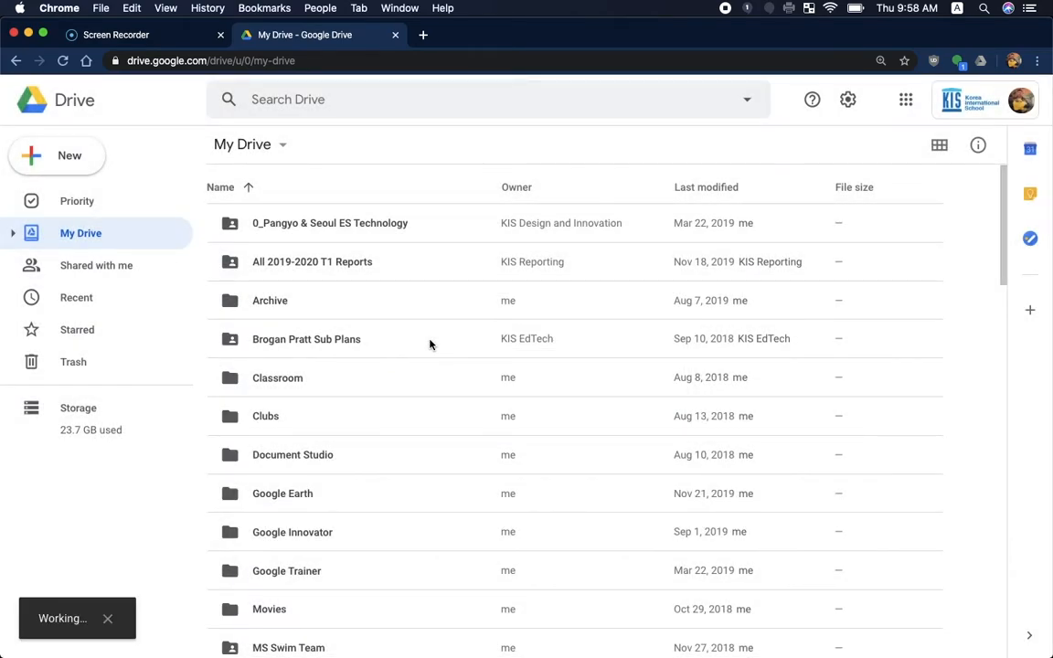
double_click(320, 229)
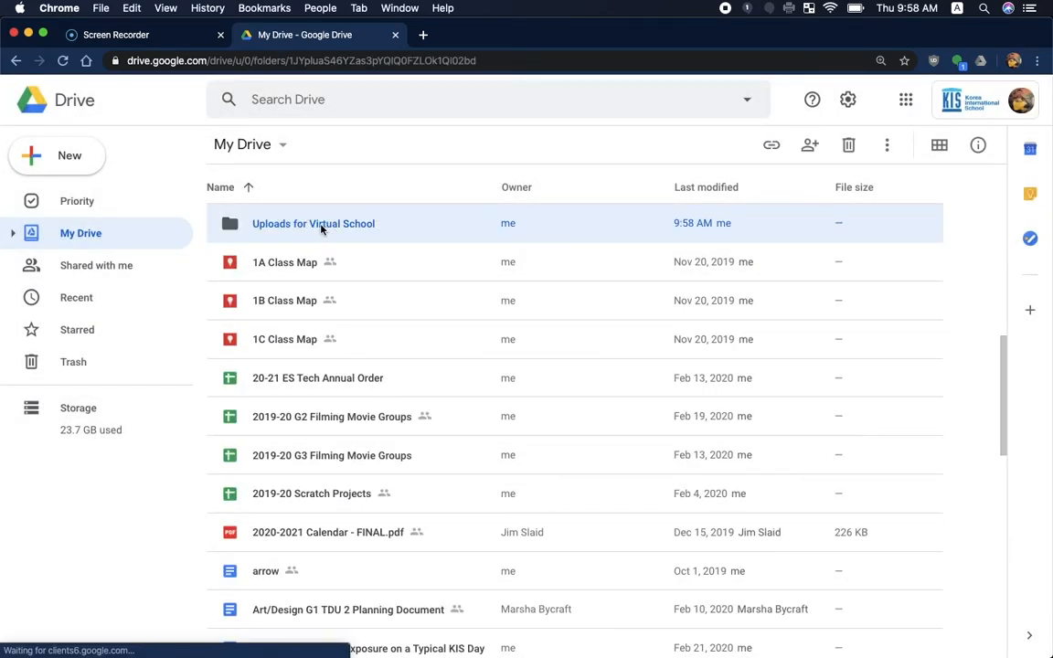
Switch to Screencast-O-Matic and dismiss the Publish to Video File dialog for Renamed.mp4
mouse_move(1041, 507)
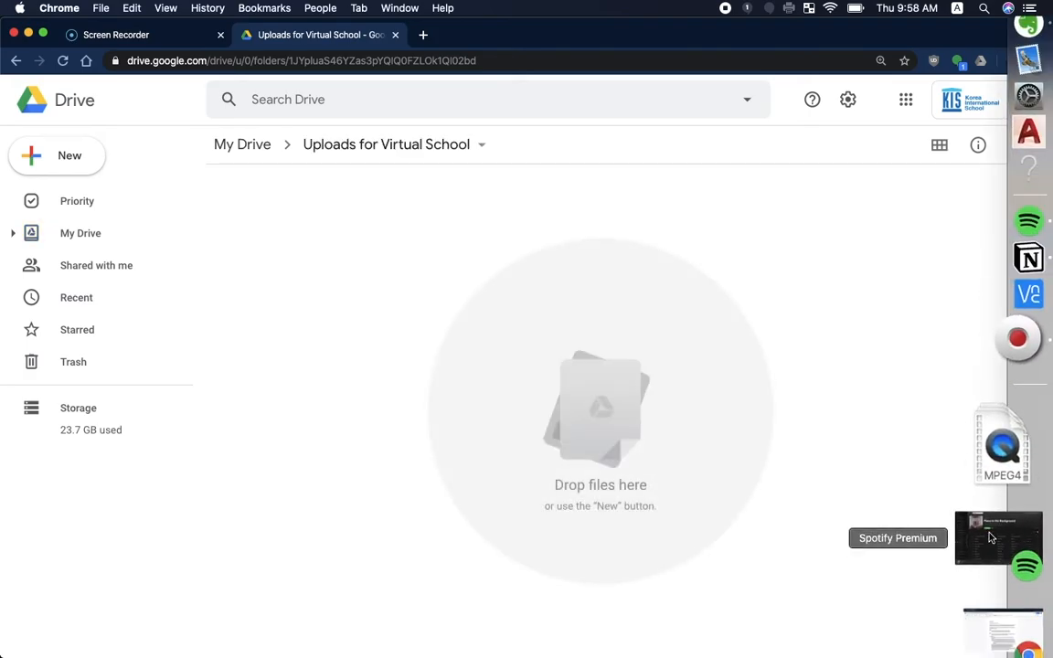
key("ctrl+Up")
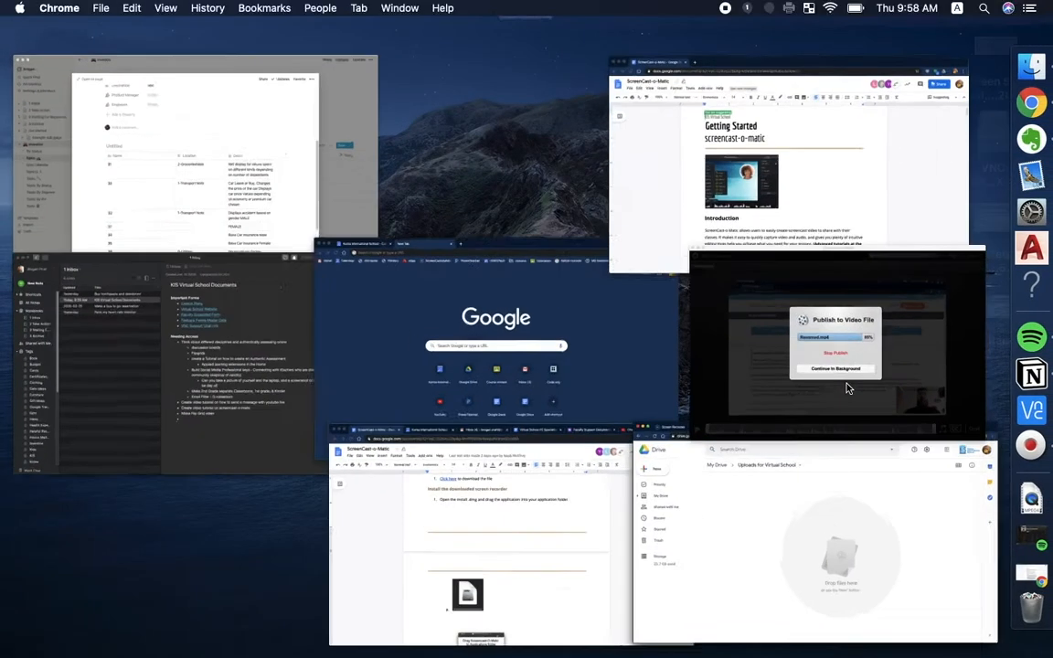
left_click(846, 388)
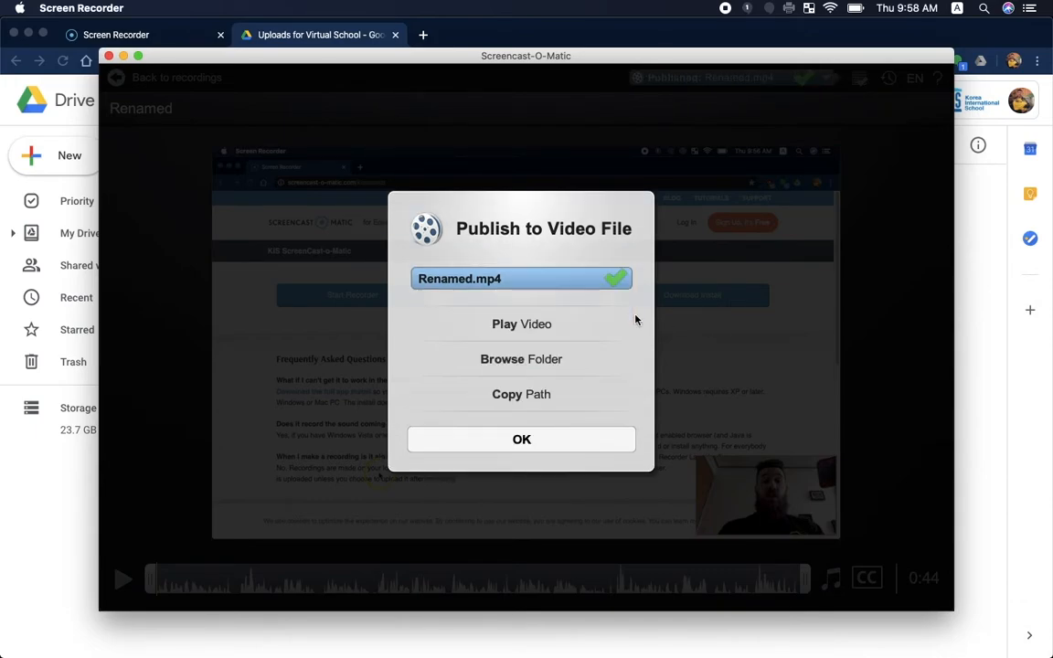
left_click(552, 437)
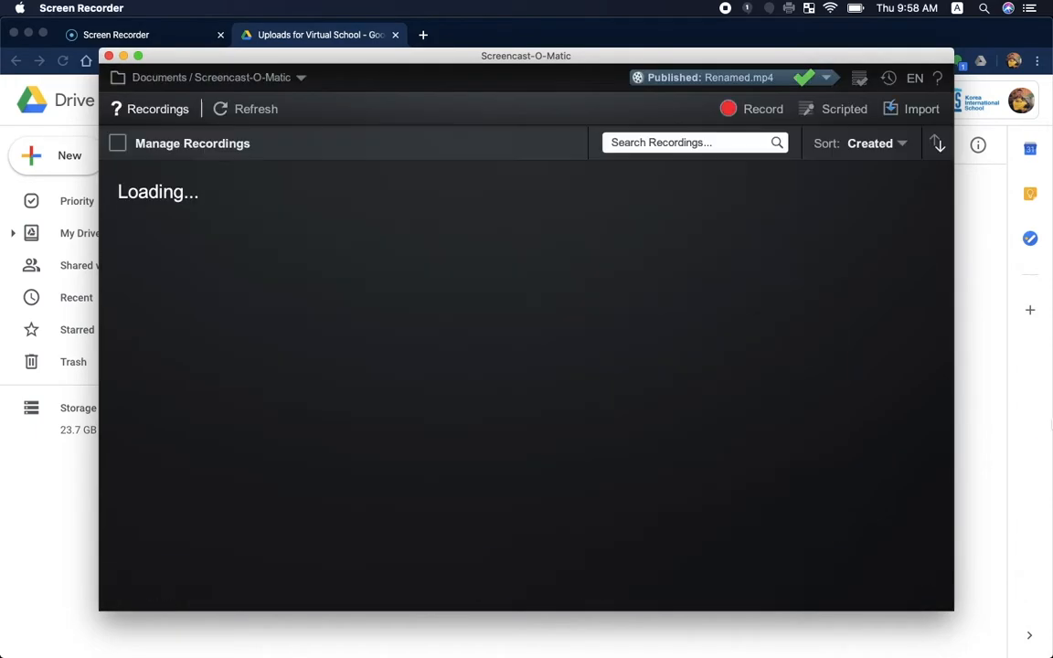
Return to the browser and upload Renamed.mp4 from the Downloads folder into the "Uploads for Virtual School" Drive folder
mouse_move(1041, 430)
left_click(968, 281)
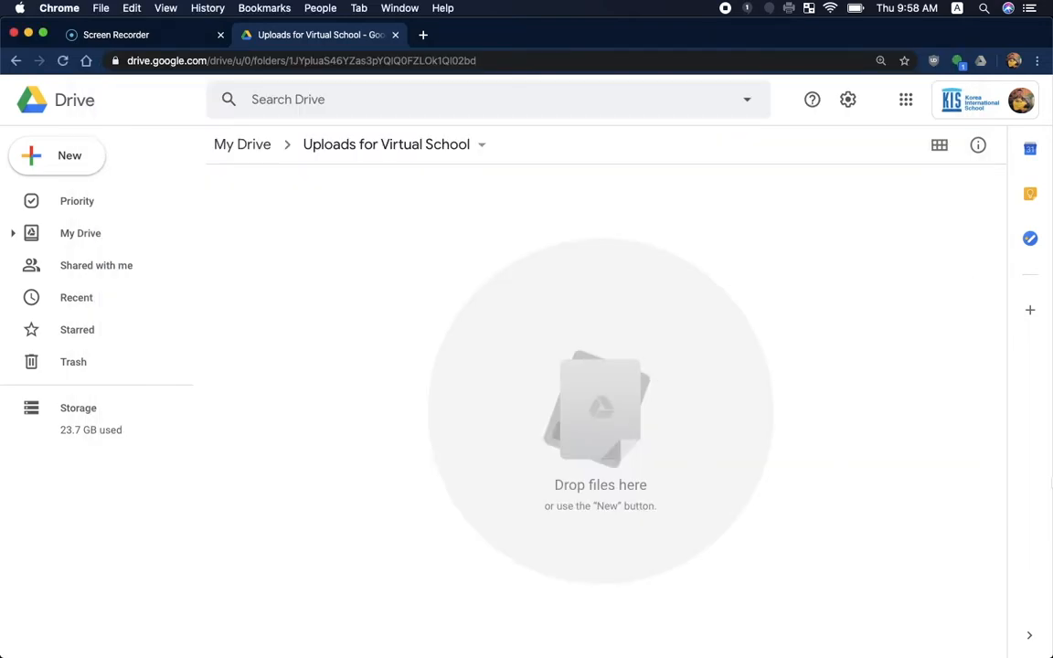
left_click(1026, 516)
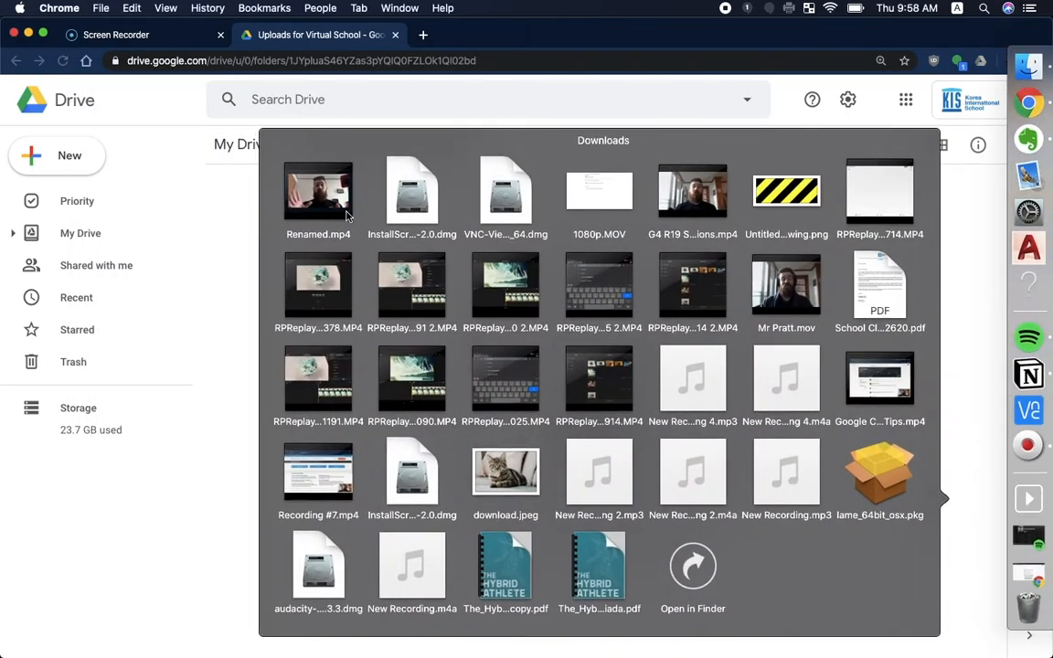
left_click_drag(313, 206, 561, 430)
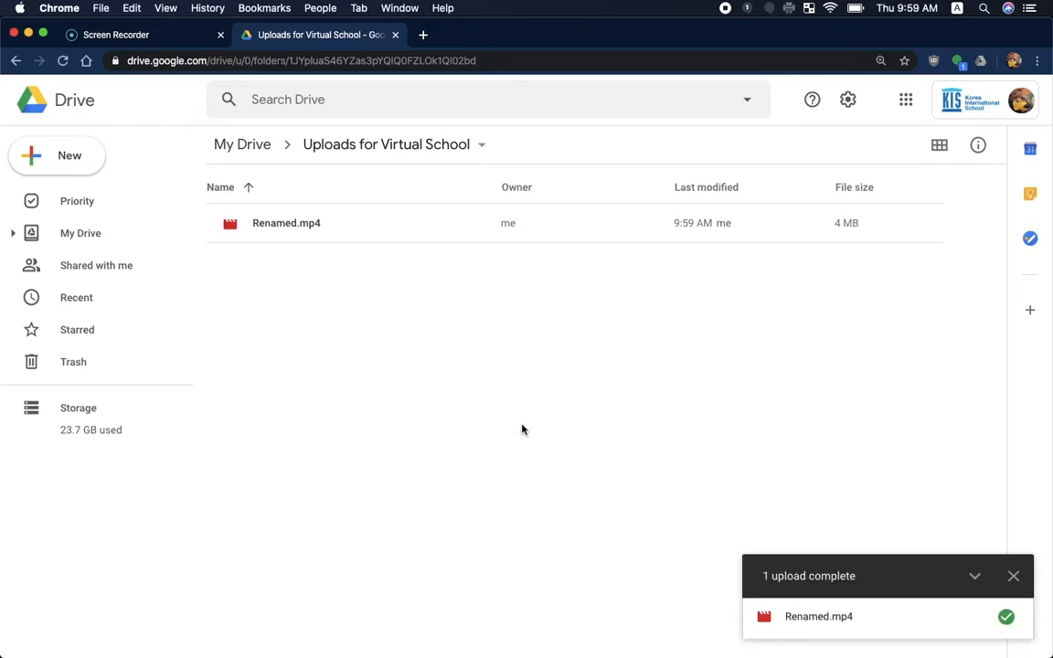
Change the link sharing of Renamed.mp4 to "On - Anyone with the link" in its advanced sharing settings and save
left_click(406, 300)
left_click(322, 236)
left_click(376, 321)
right_click(375, 239)
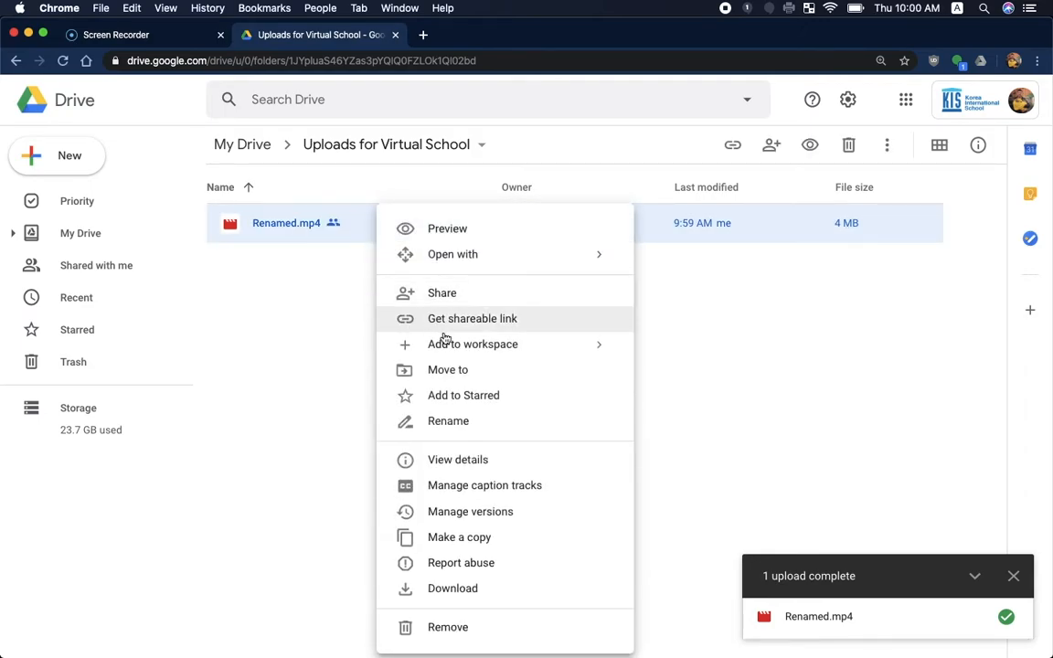
left_click(435, 302)
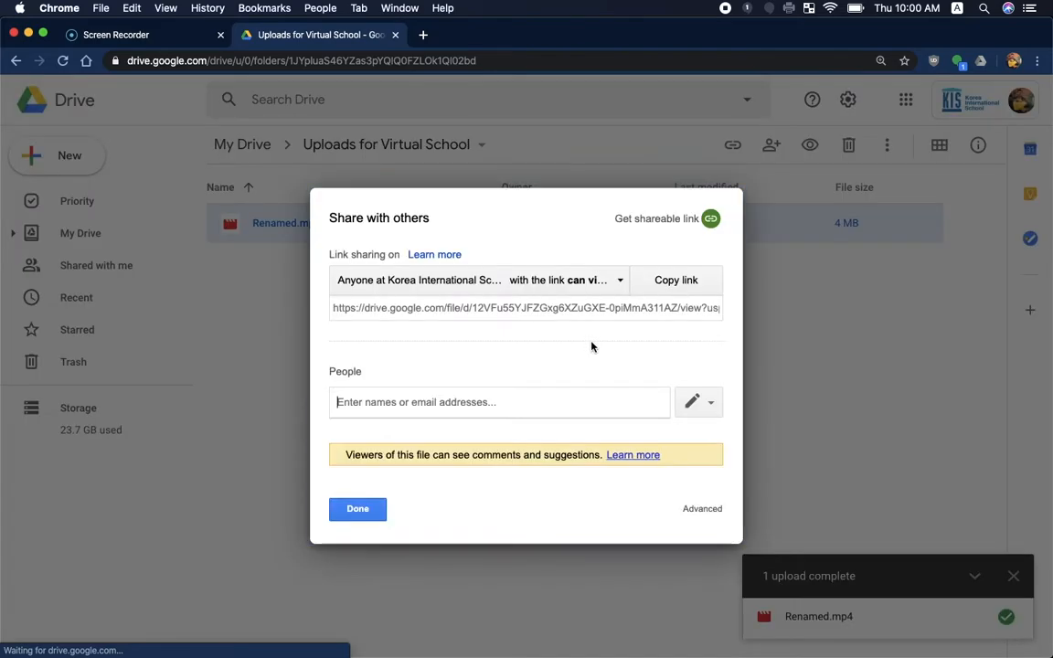
left_click(700, 507)
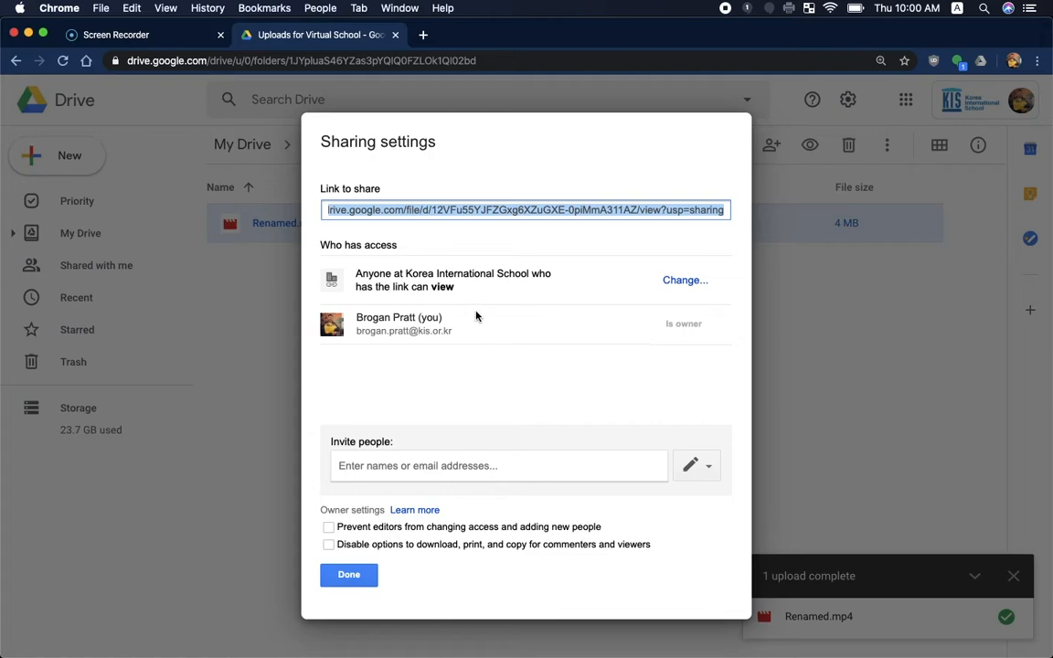
left_click(679, 282)
left_click(415, 273)
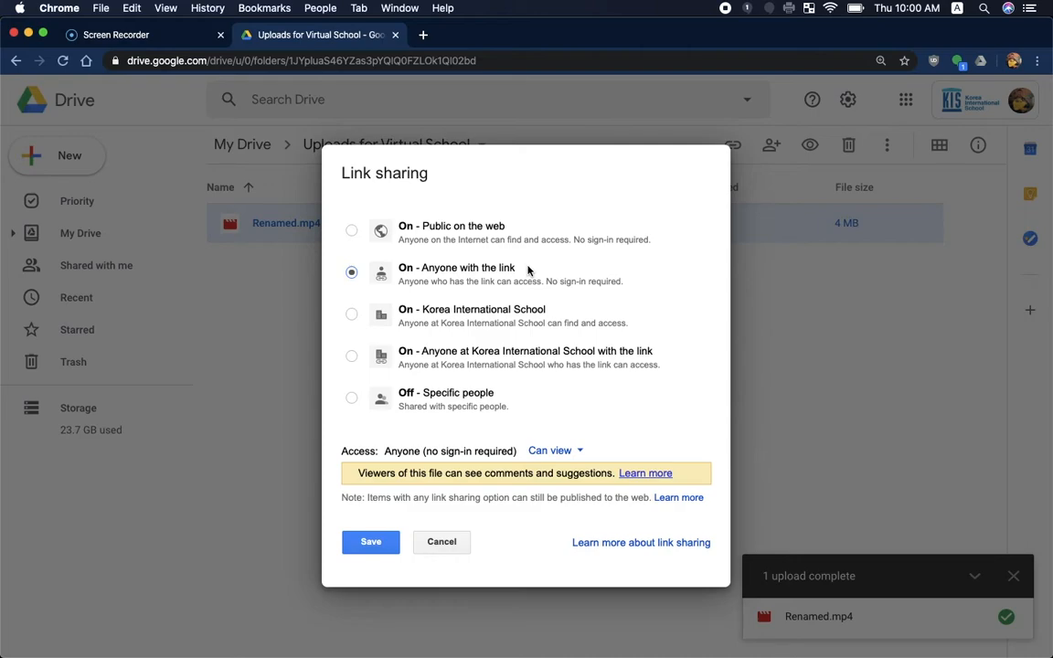
left_click(370, 540)
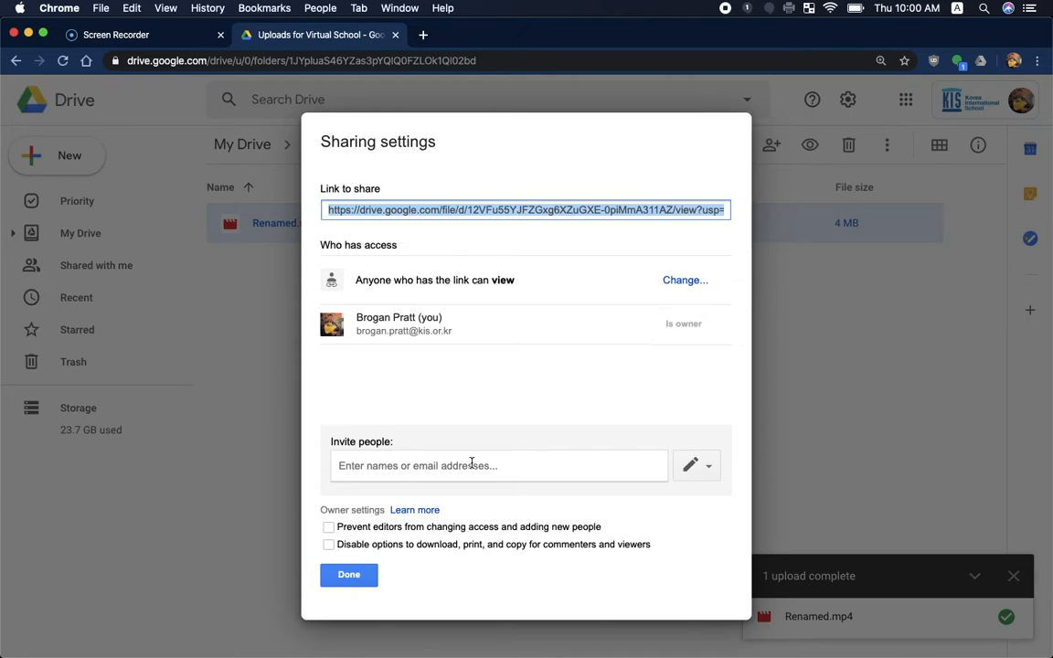
Prevent editors from changing access, disable download, print and copy for commenters and viewers, and save the sharing settings
left_click(329, 527)
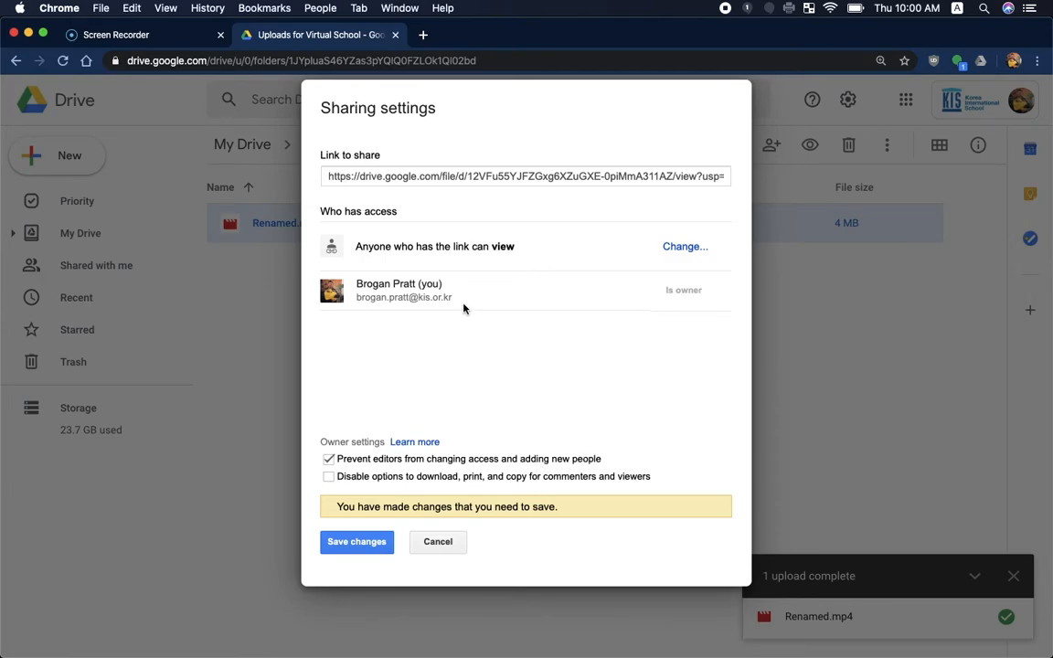
left_click(329, 476)
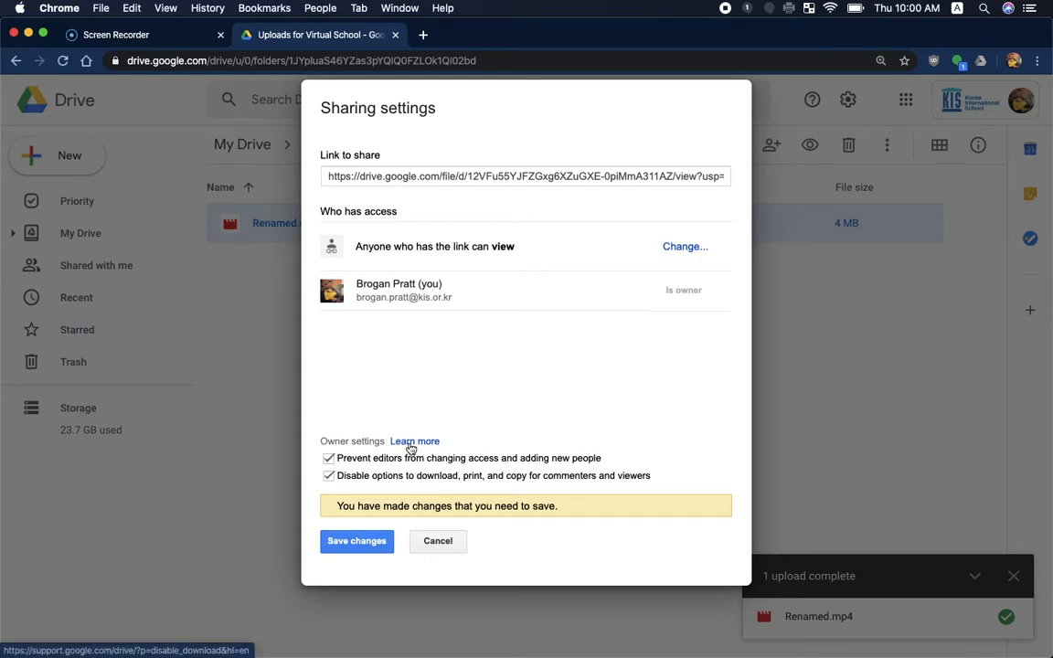
left_click(360, 542)
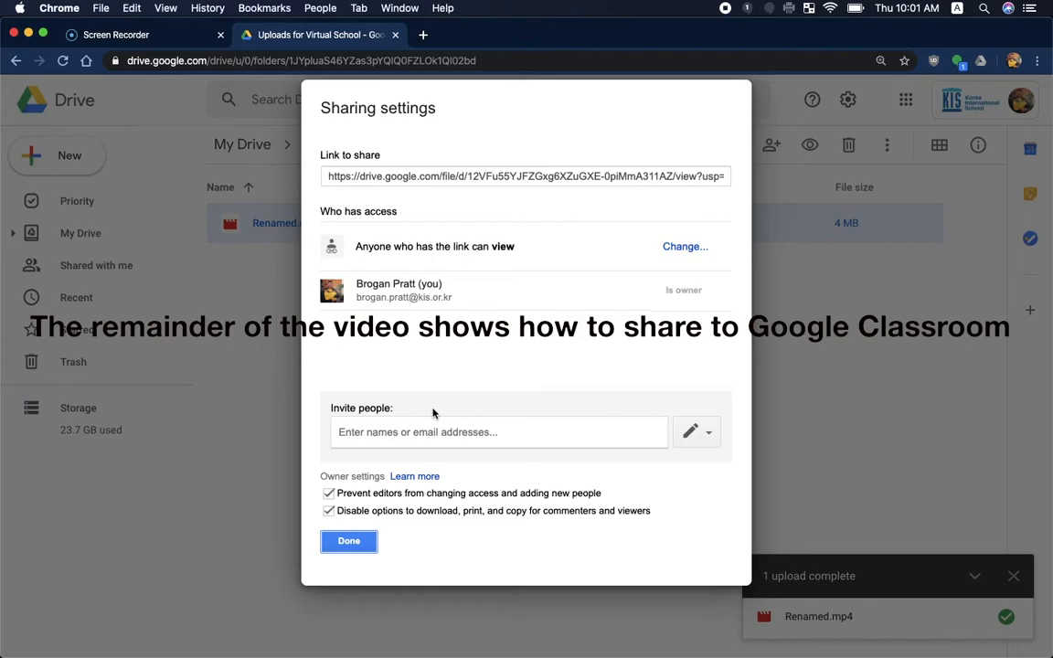
left_click(349, 540)
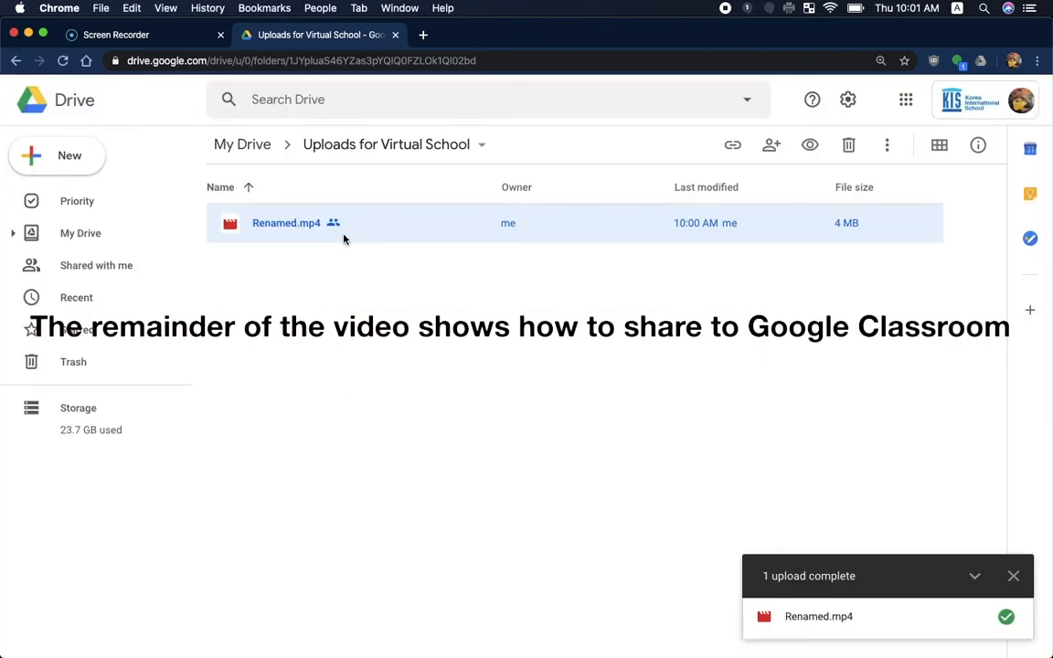
Open the sharing options of Renamed.mp4 and copy its shareable link
right_click(291, 237)
left_click(357, 296)
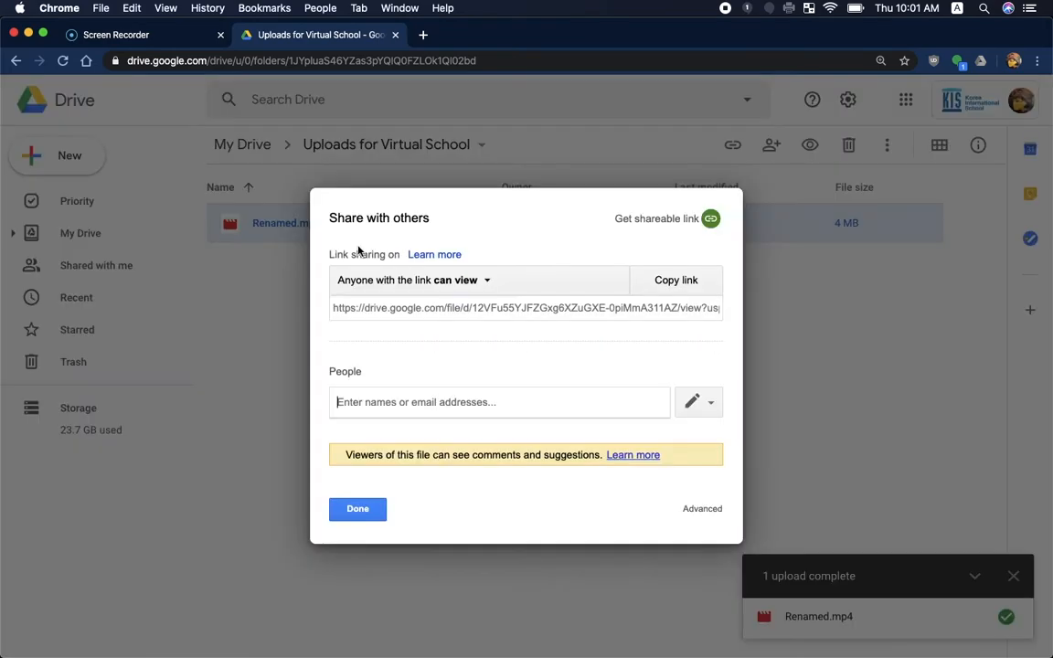
left_click(430, 306)
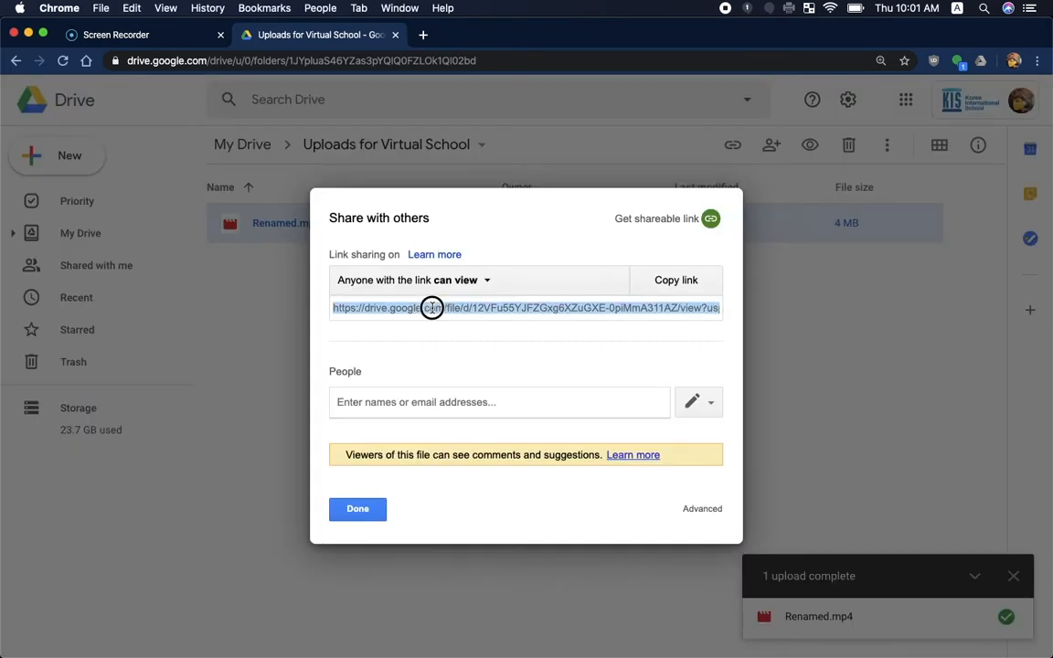
Open Google Classroom in a new browser tab and enter the Testing Ground class
left_click(422, 35)
type("classroom.google.com/h")
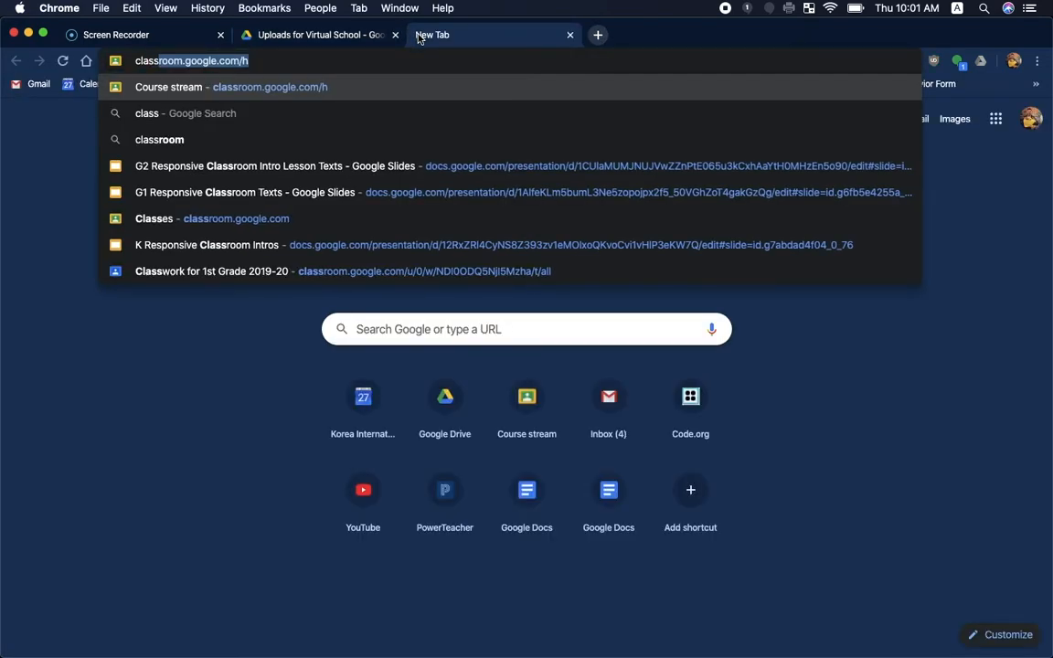
key("Return")
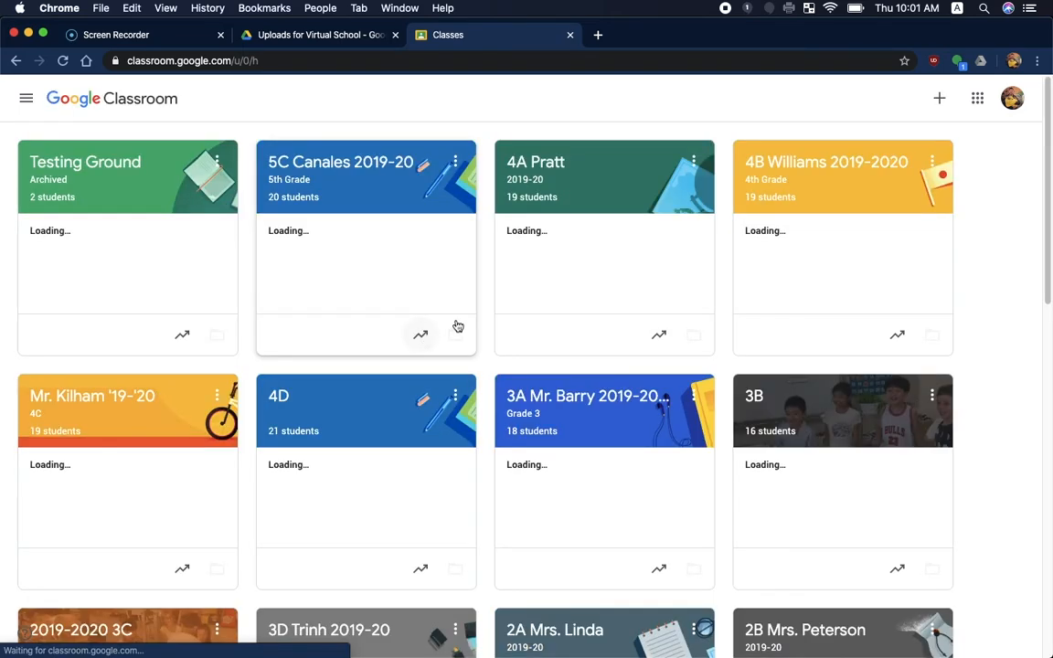
left_click(105, 162)
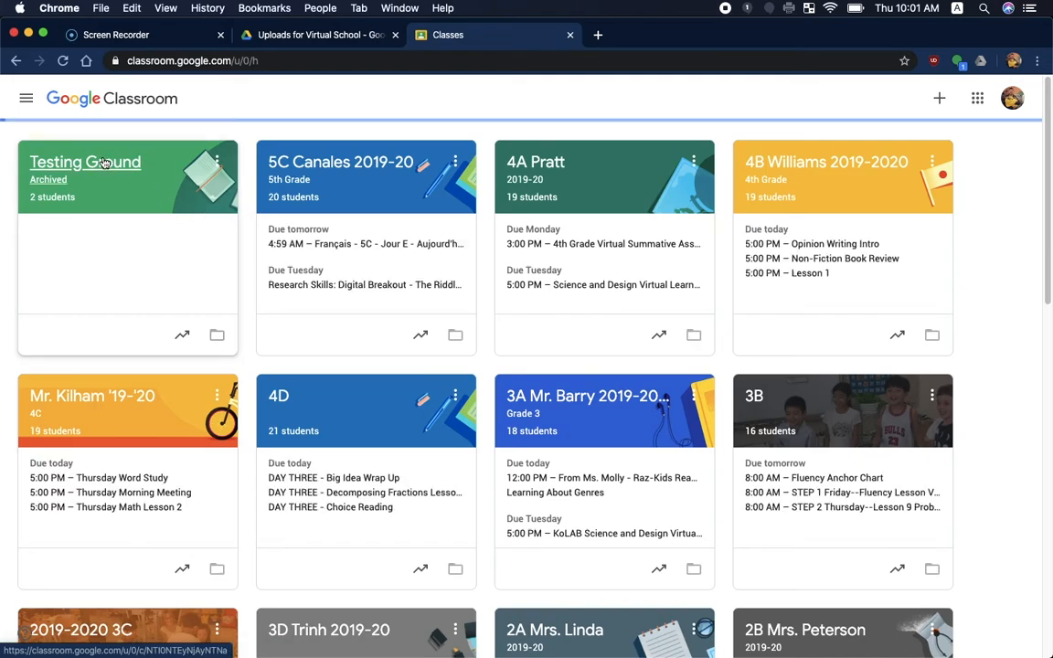
Start a post in the Testing Ground stream and attach the copied video link to it
left_click(474, 358)
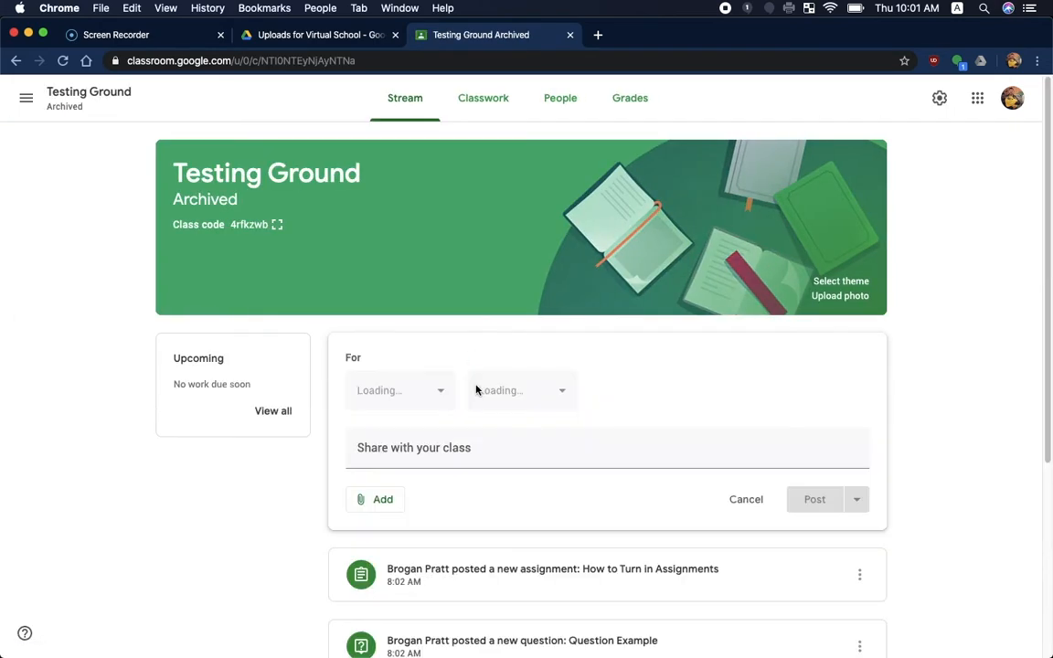
left_click(385, 458)
left_click(366, 551)
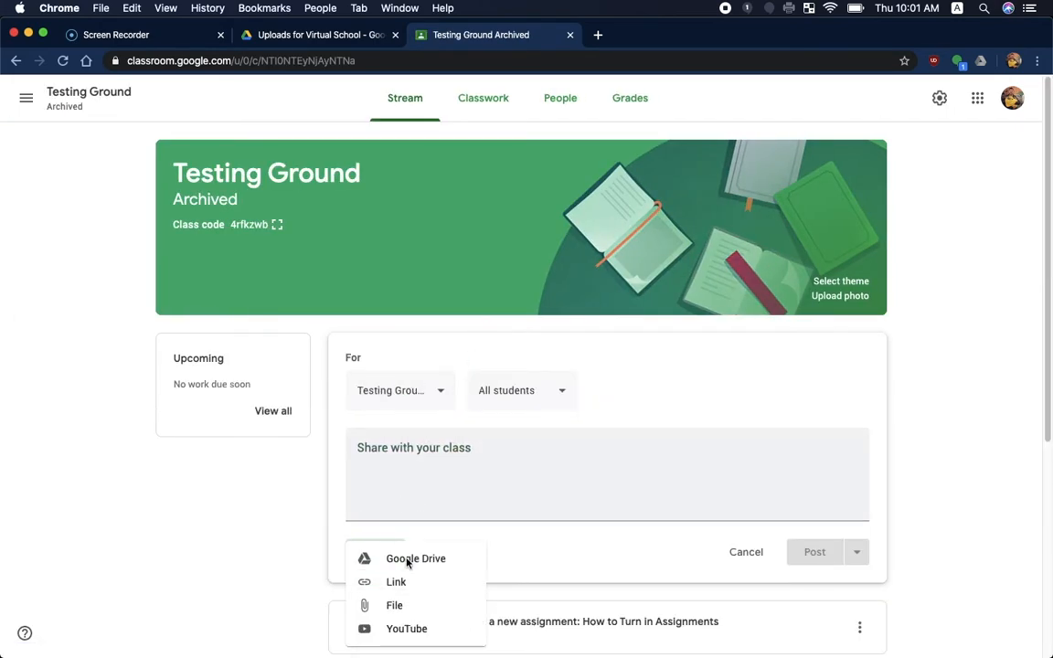
left_click(402, 583)
key("super+v")
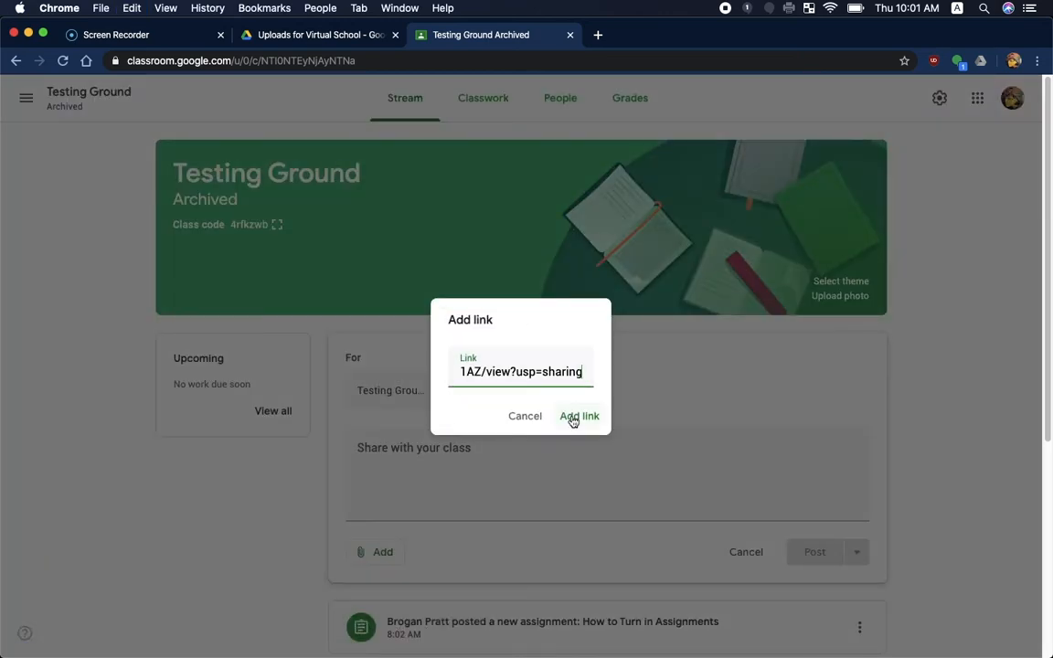
left_click(573, 418)
scroll(535, 493, "down", 1)
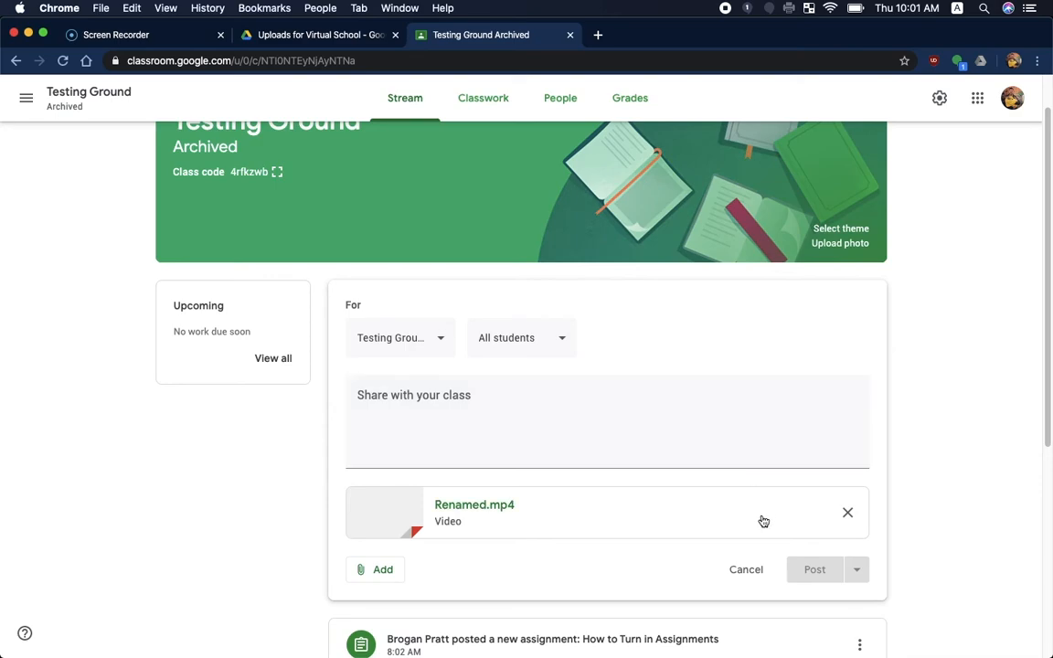
Discard the draft post and open the "How to Turn in Assignments" assignment from Classwork for editing
left_click(483, 97)
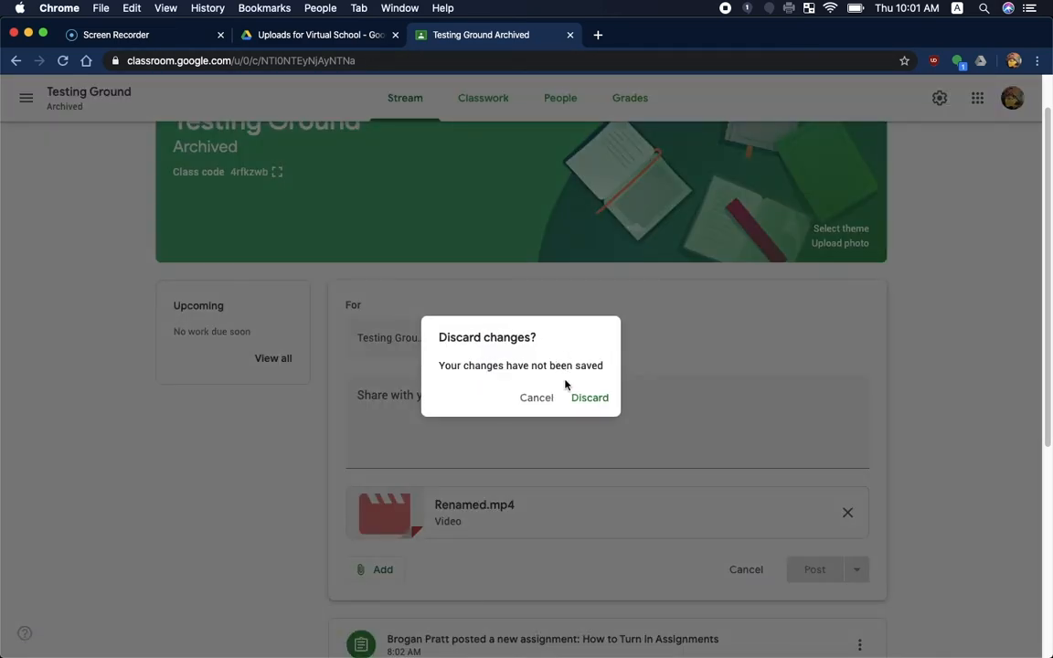
left_click(585, 397)
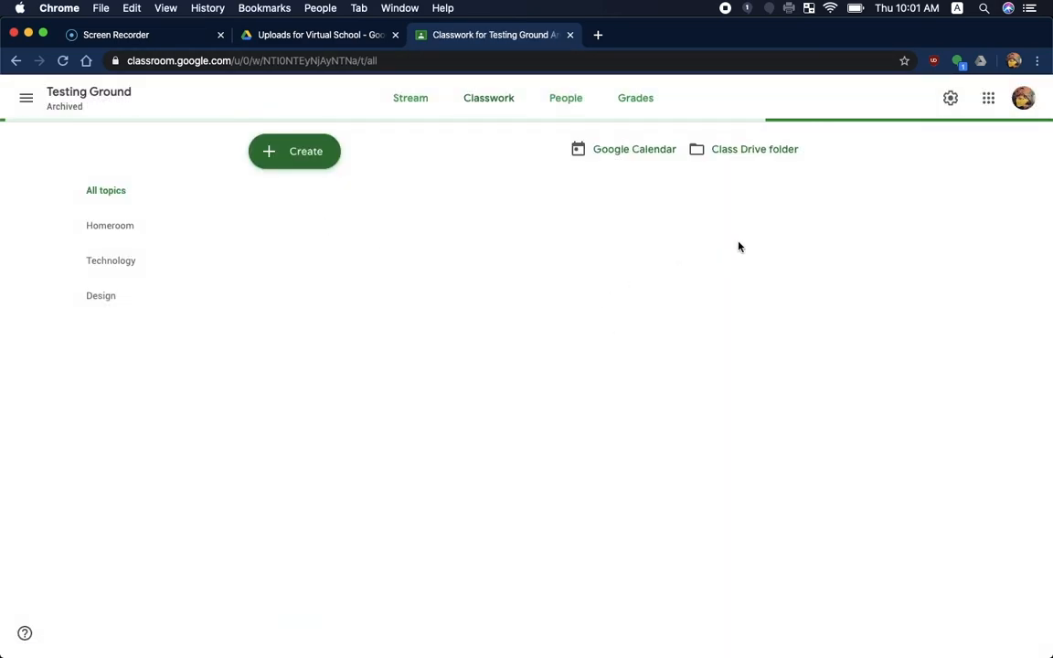
left_click(783, 207)
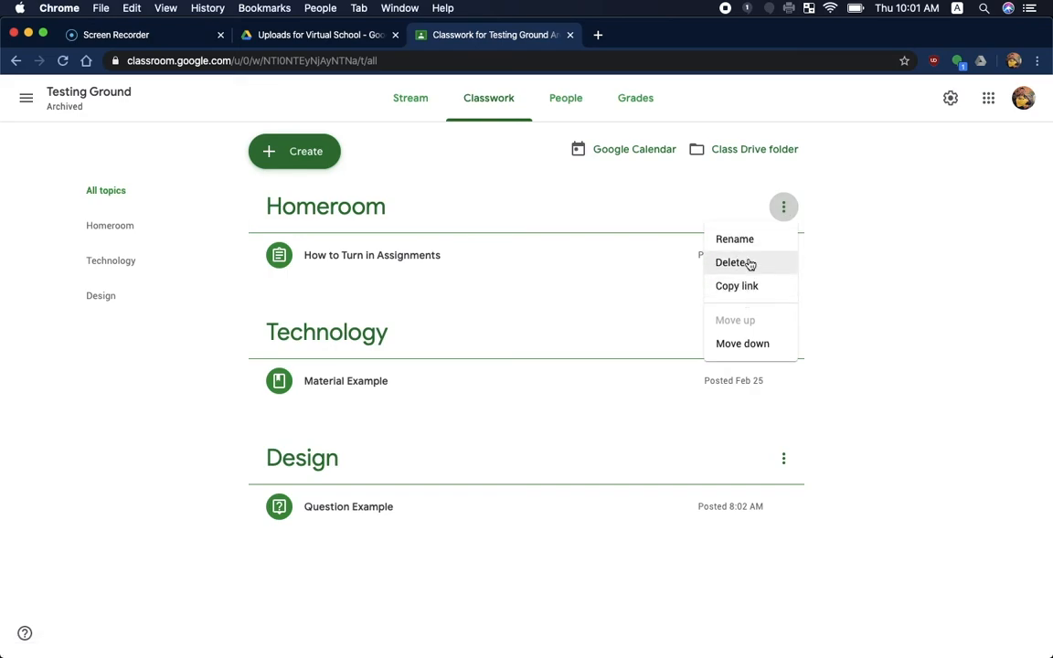
left_click(428, 283)
left_click(785, 254)
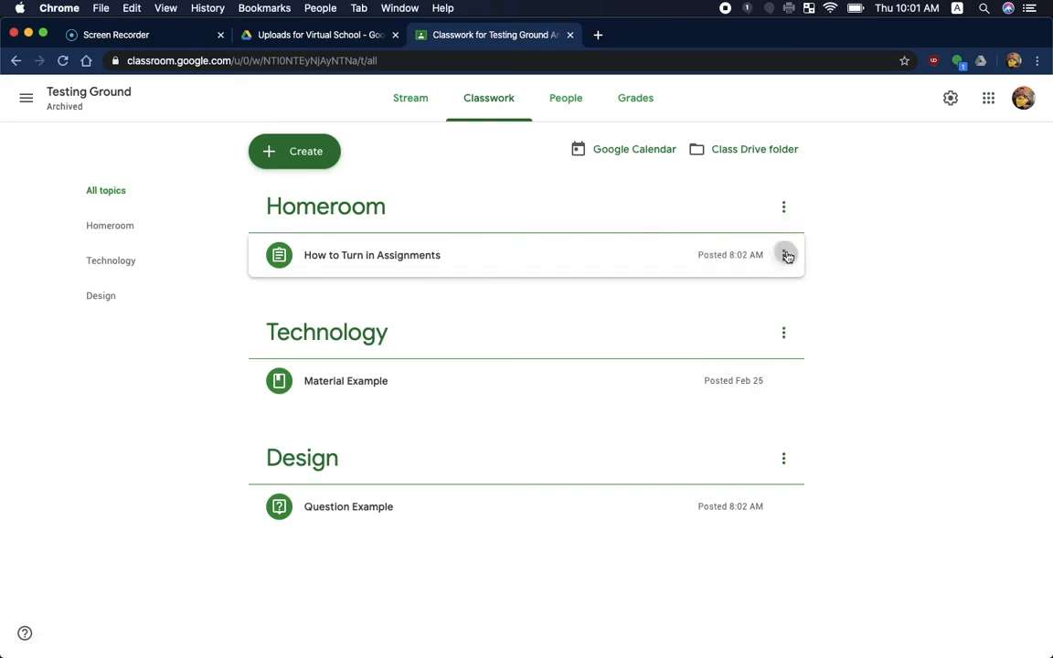
left_click(810, 294)
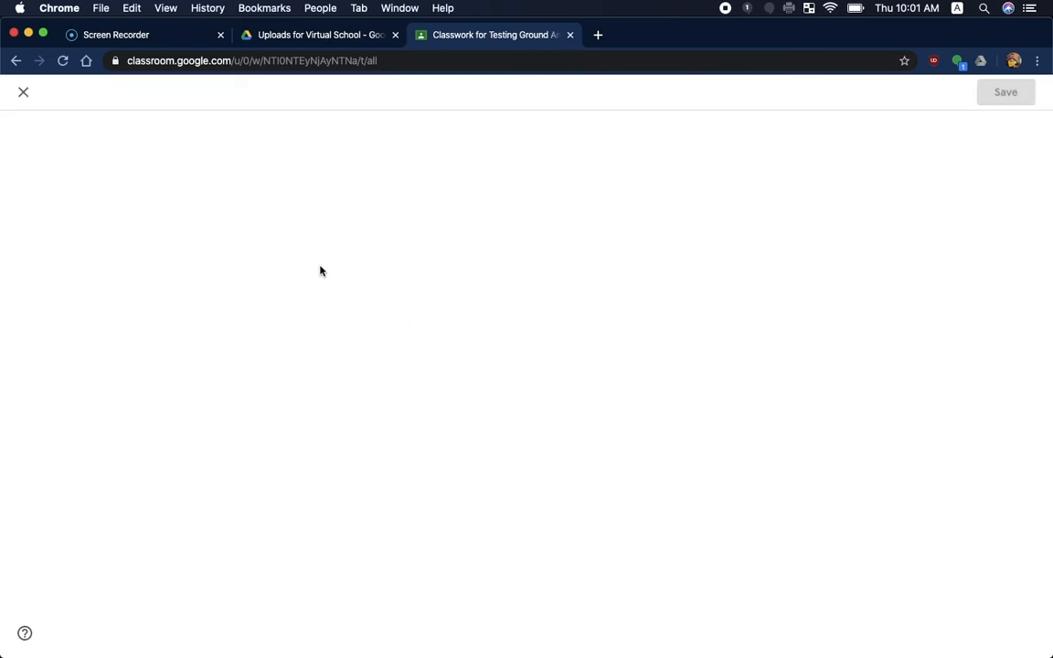
Attach the copied Renamed.mp4 link to the "How to Turn in Assignments" assignment
left_click(89, 304)
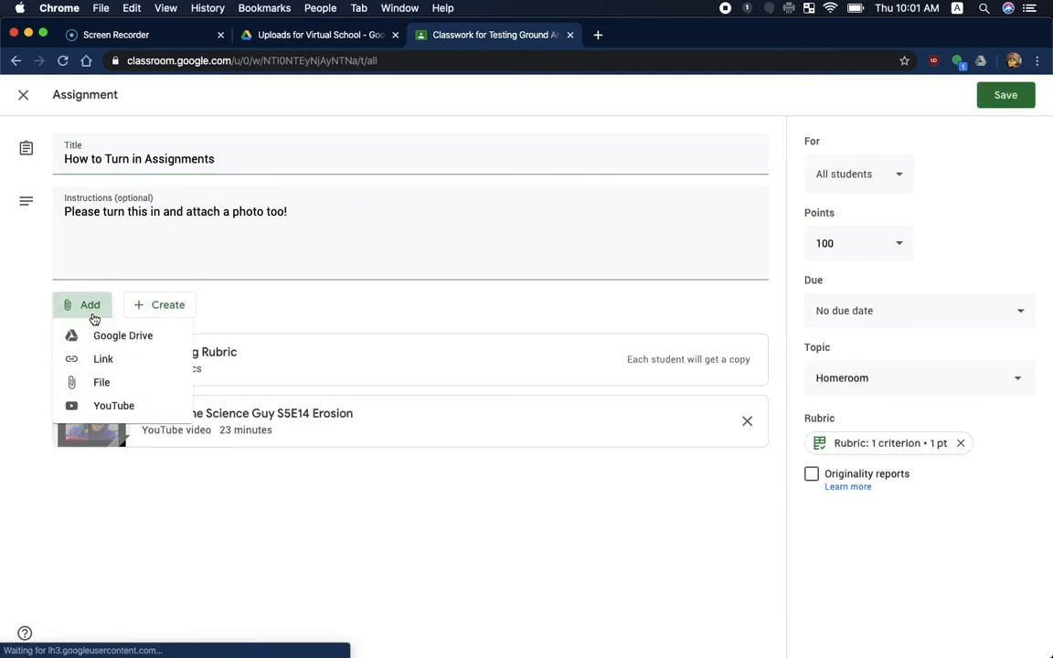
left_click(110, 359)
key("super+v")
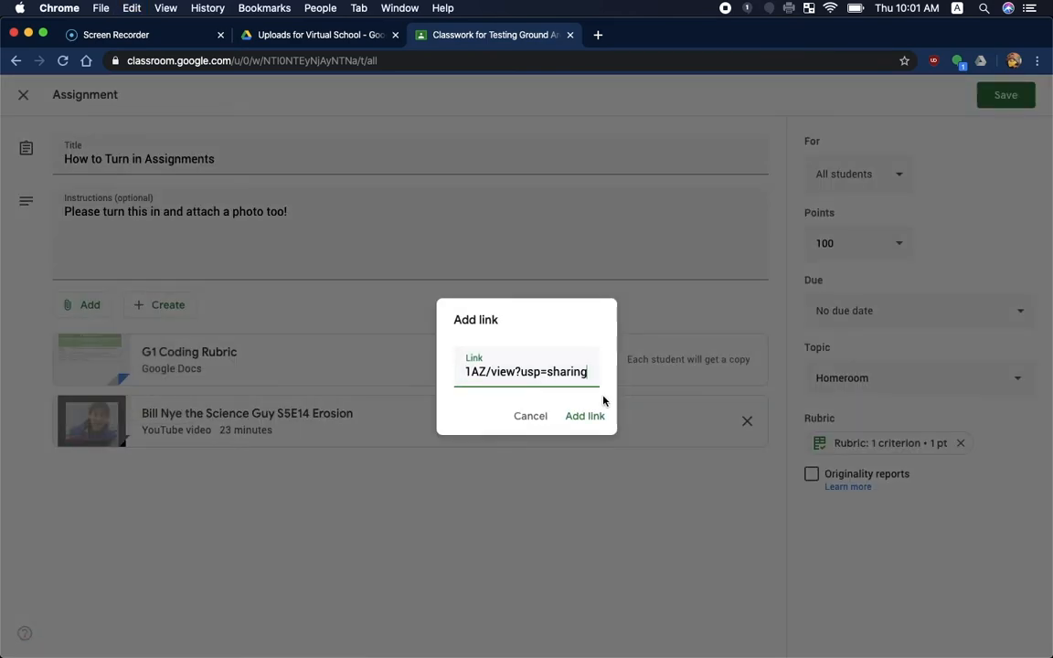
left_click(590, 419)
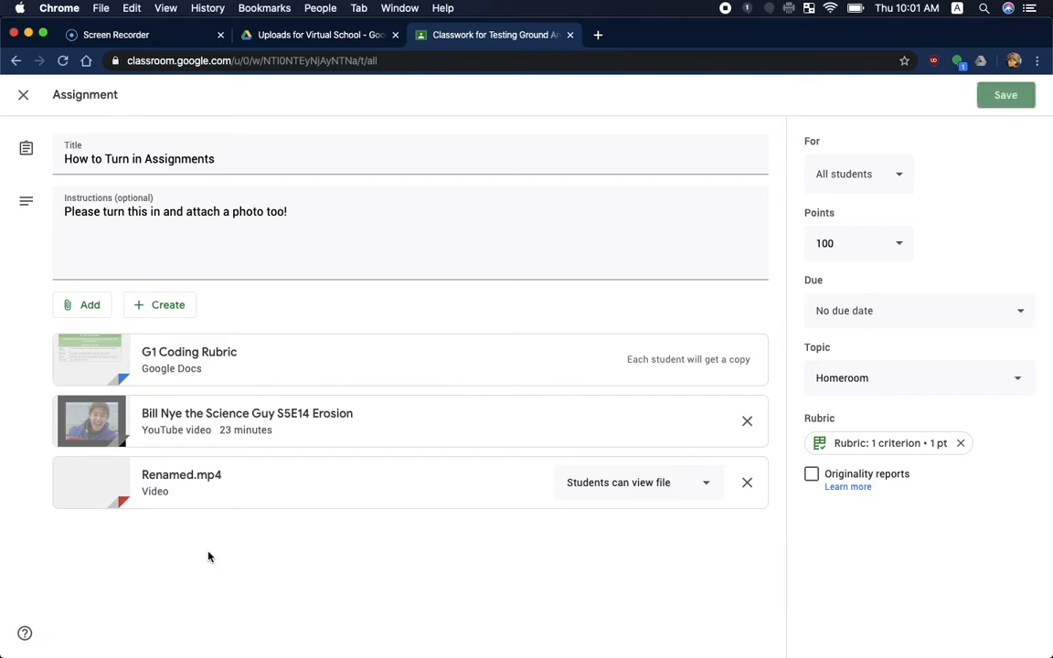